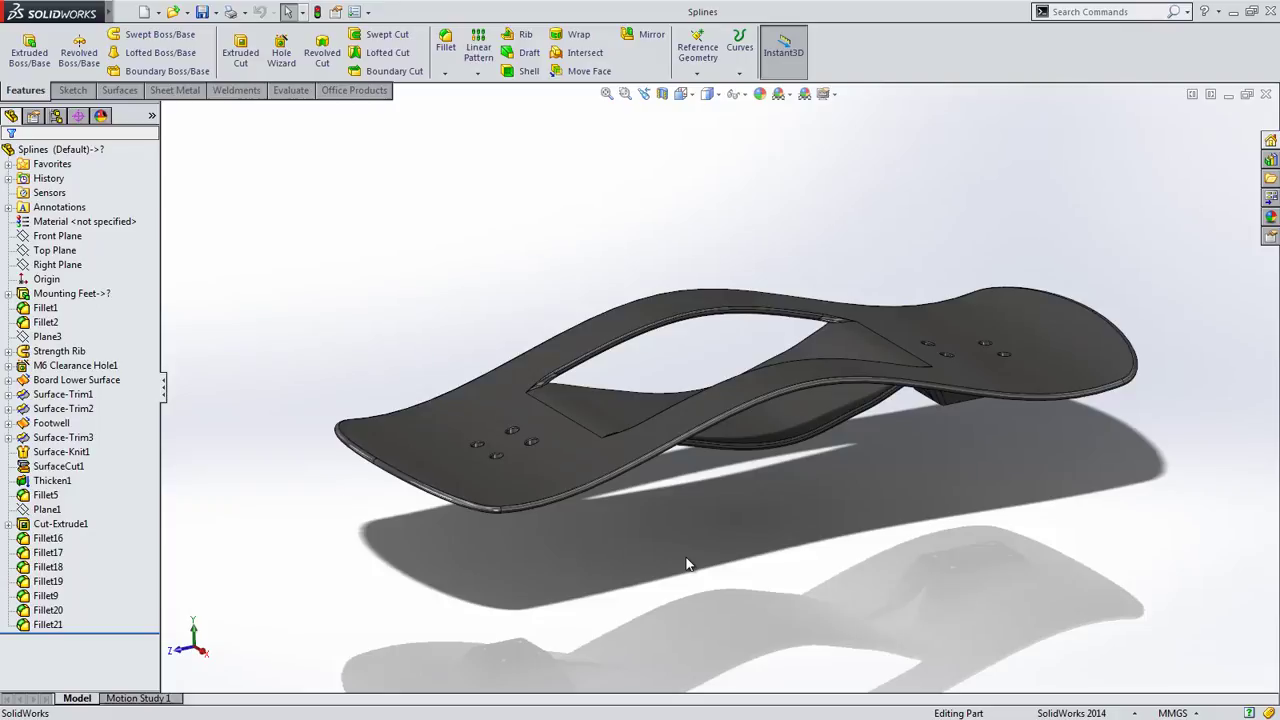
Edit the Strength Rib Path sketch and delete the arcs at both ends of the path
middle_click_drag(685, 569, 560, 440)
left_click(66, 352)
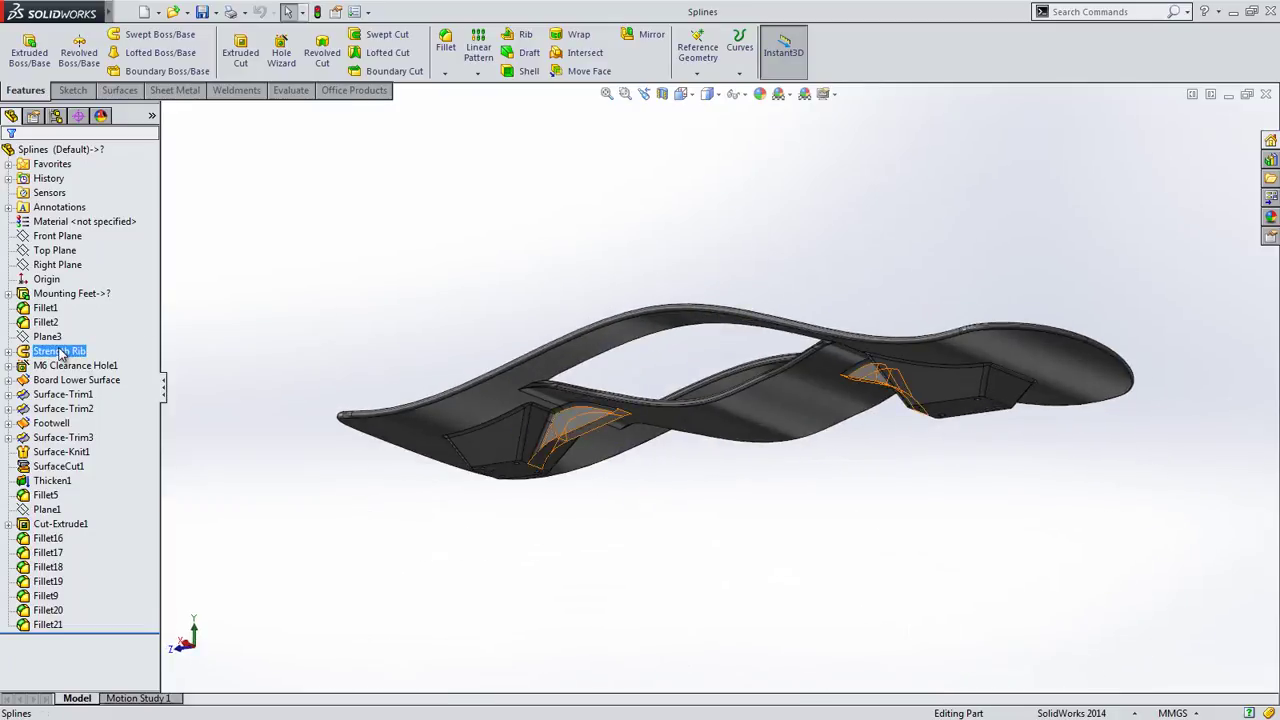
left_click(8, 352)
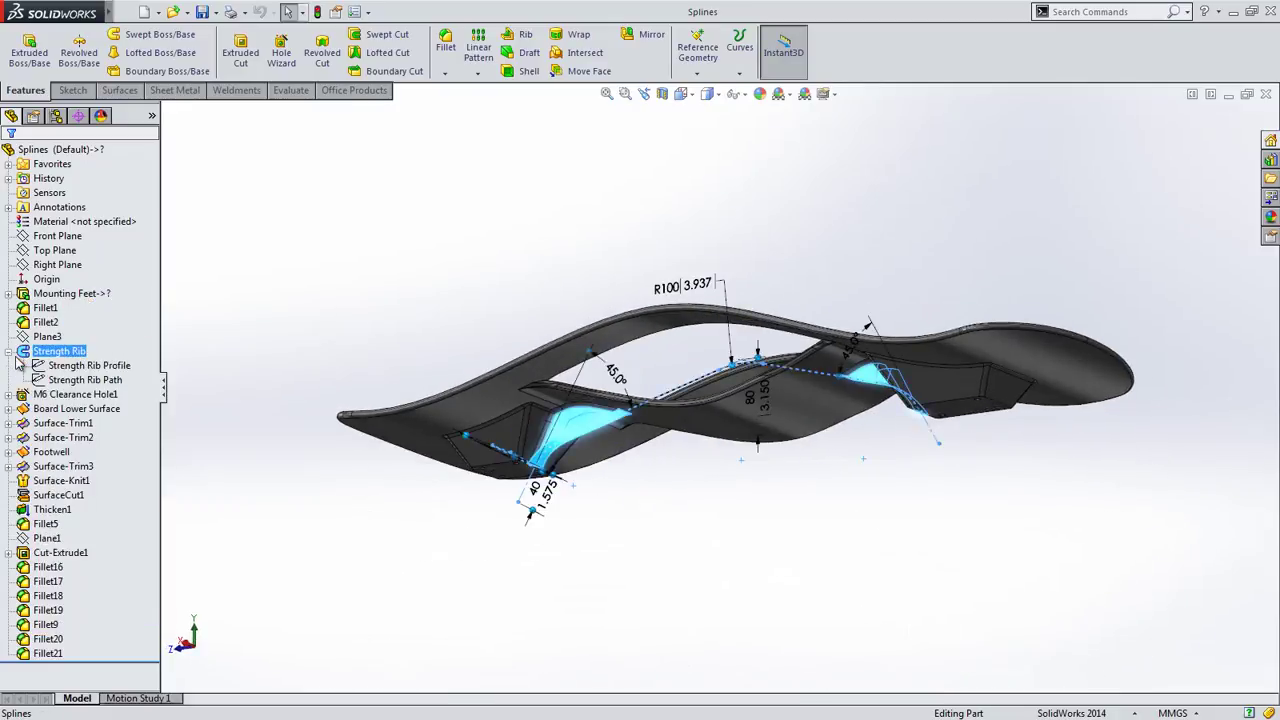
left_click(85, 380)
left_click(91, 331)
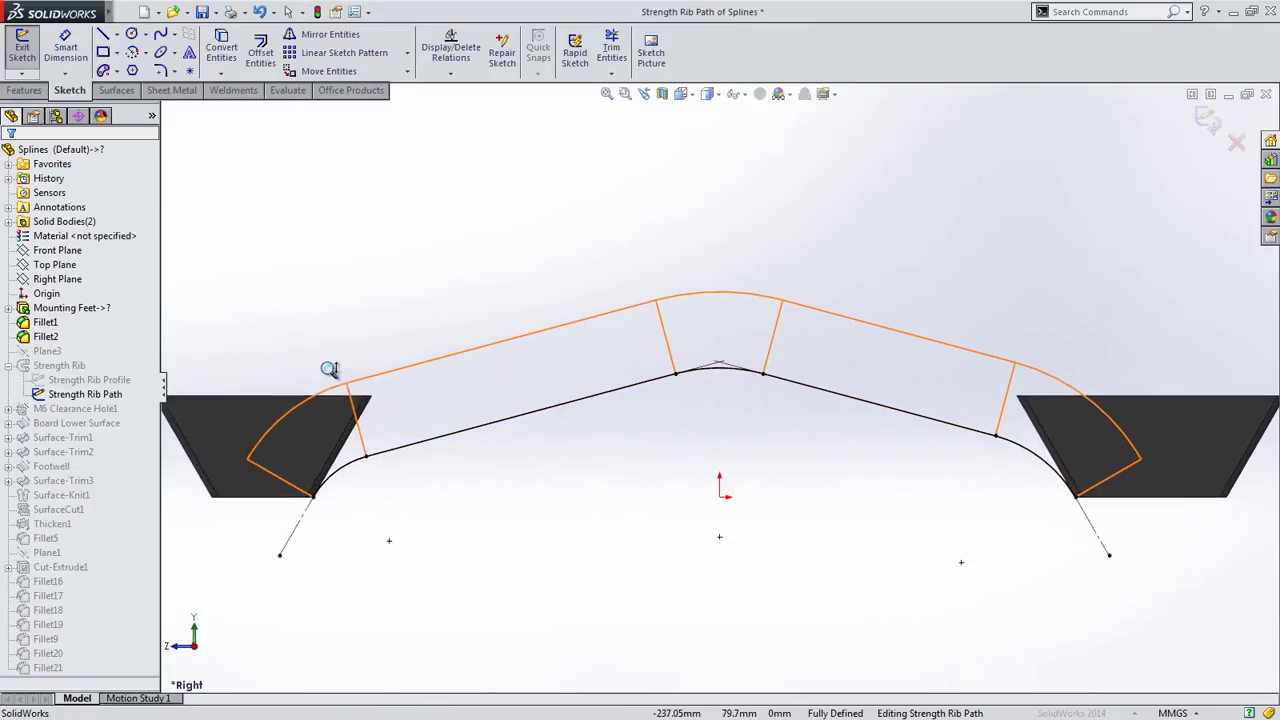
left_click(318, 480)
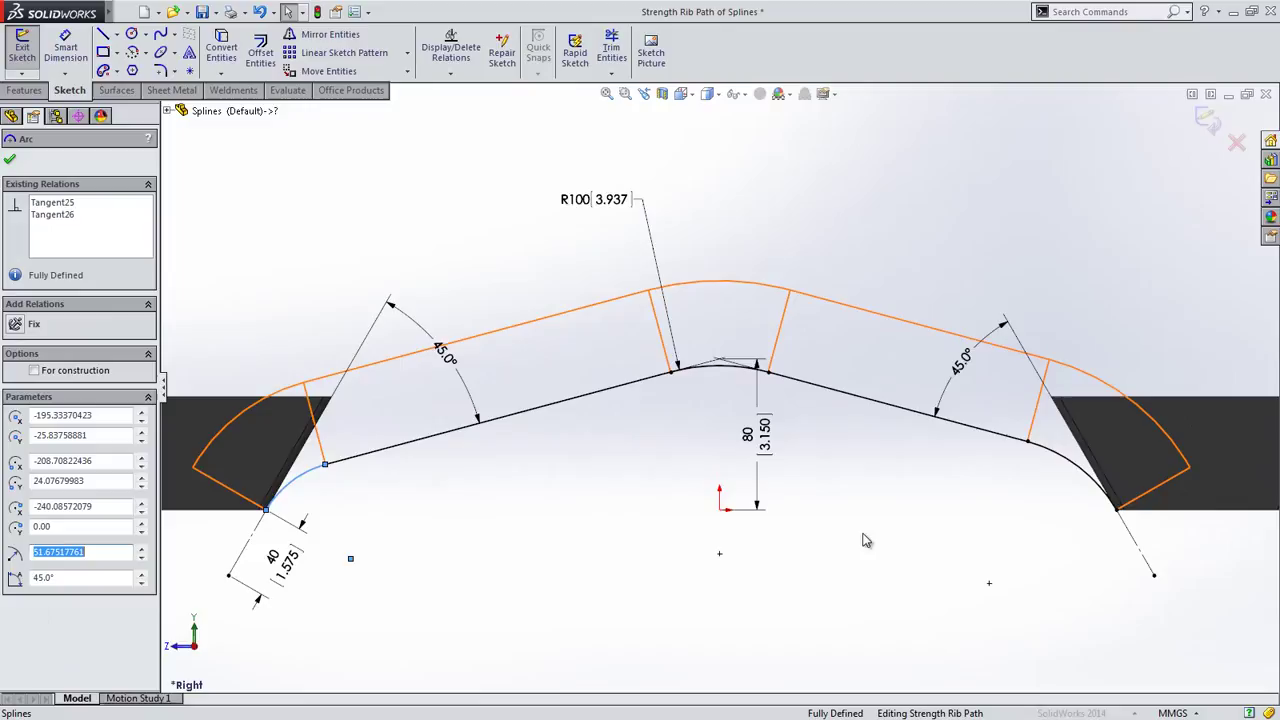
left_click(1062, 460, "ctrl")
key("Delete")
Sketch an auto-tangent conic joining the left sloped line's open end to the left foot's lower corner, and check its tangent relations
left_click(609, 455)
key("s")
left_click(590, 551)
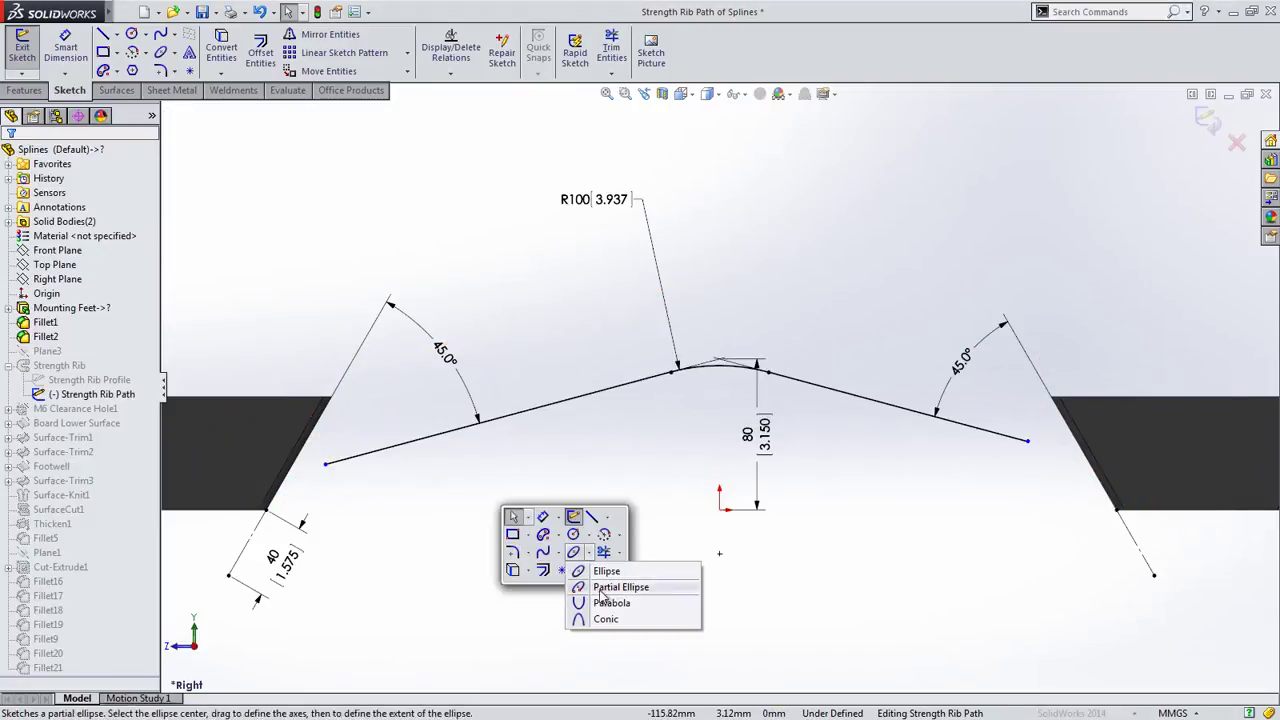
left_click(605, 619)
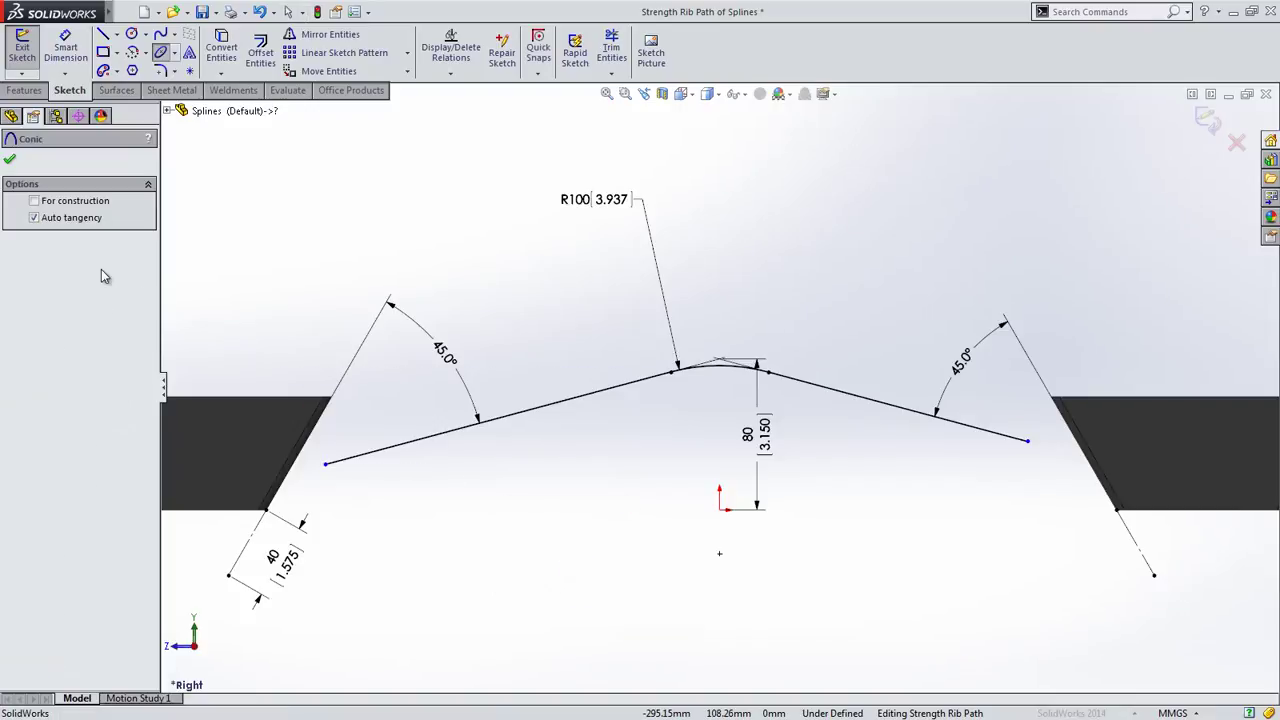
left_click(328, 465)
left_click(265, 512)
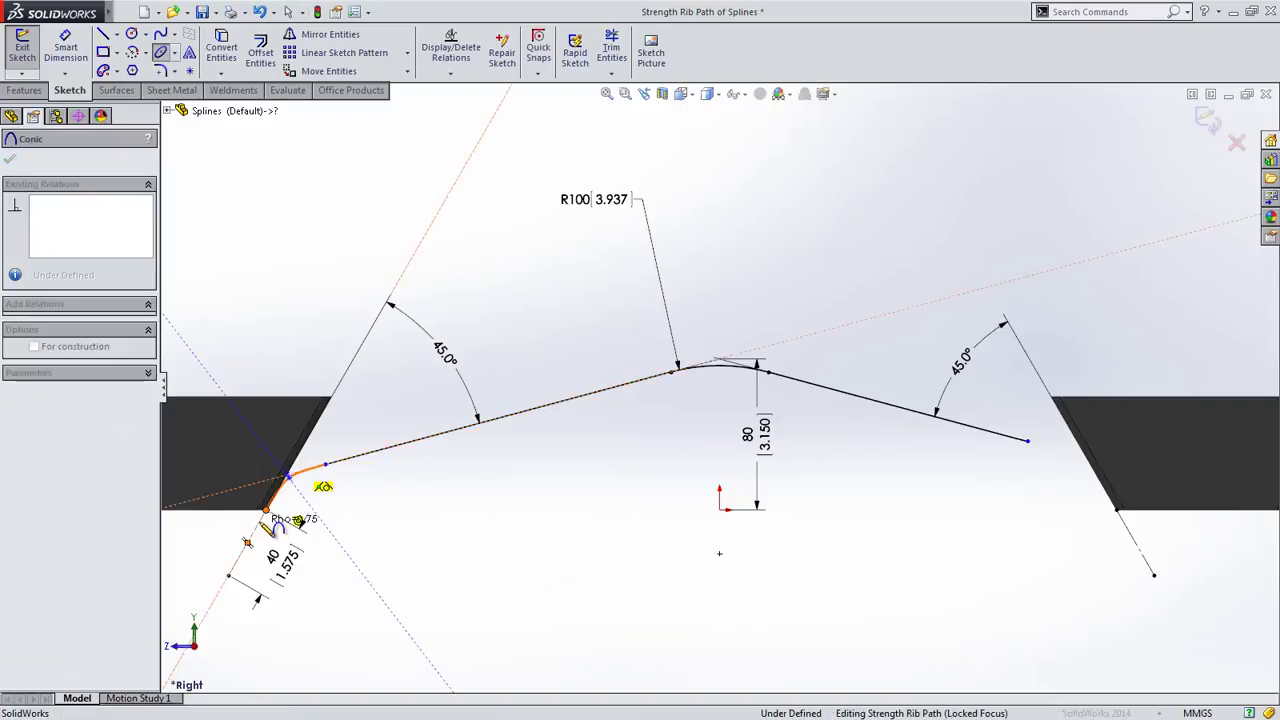
left_click(307, 477)
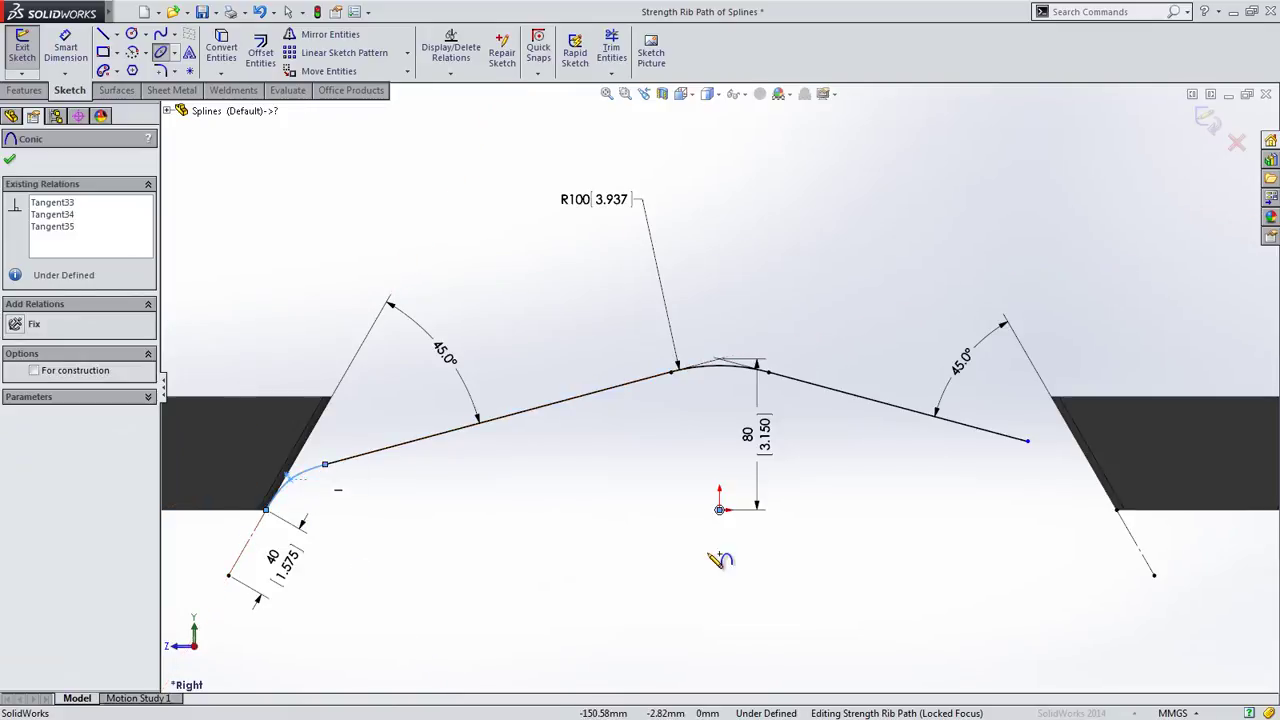
left_click(52, 226)
left_click(52, 214)
left_click(55, 203)
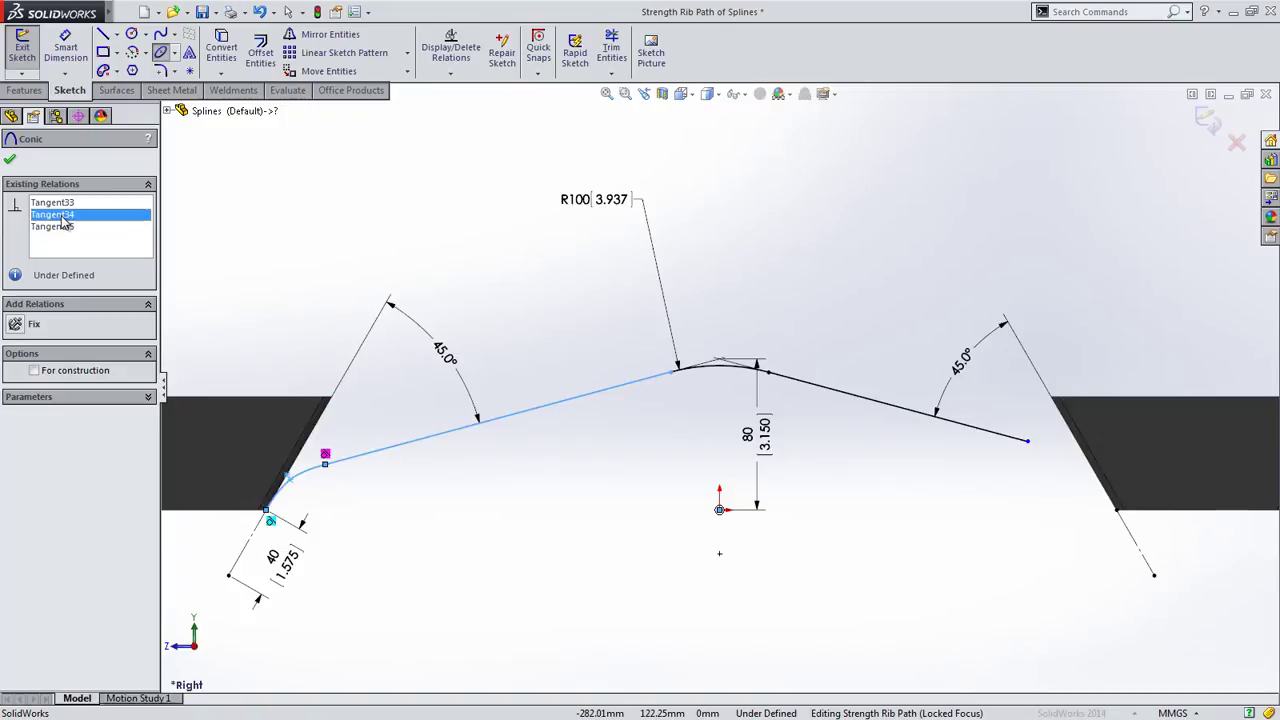
Sketch a second conic joining the right sloped line's open end to the right foot's lower corner
left_click(1032, 452)
left_click(1124, 518)
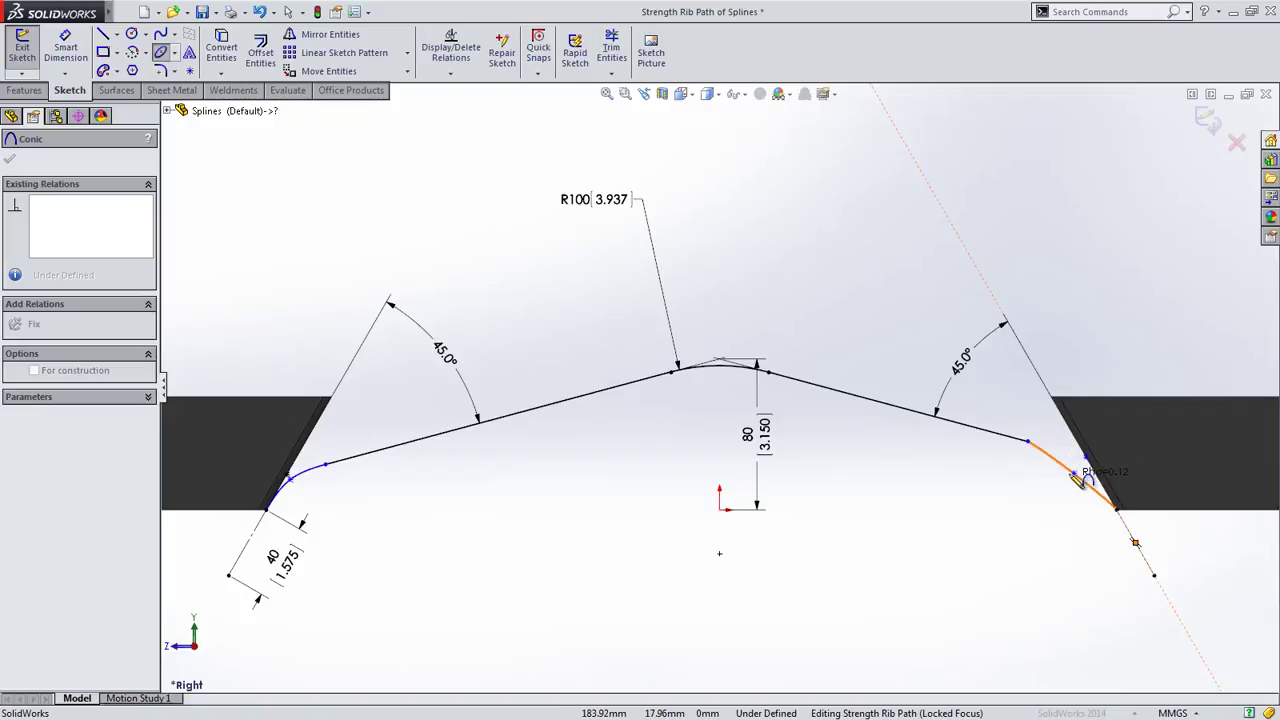
left_click(1086, 472)
key("Escape")
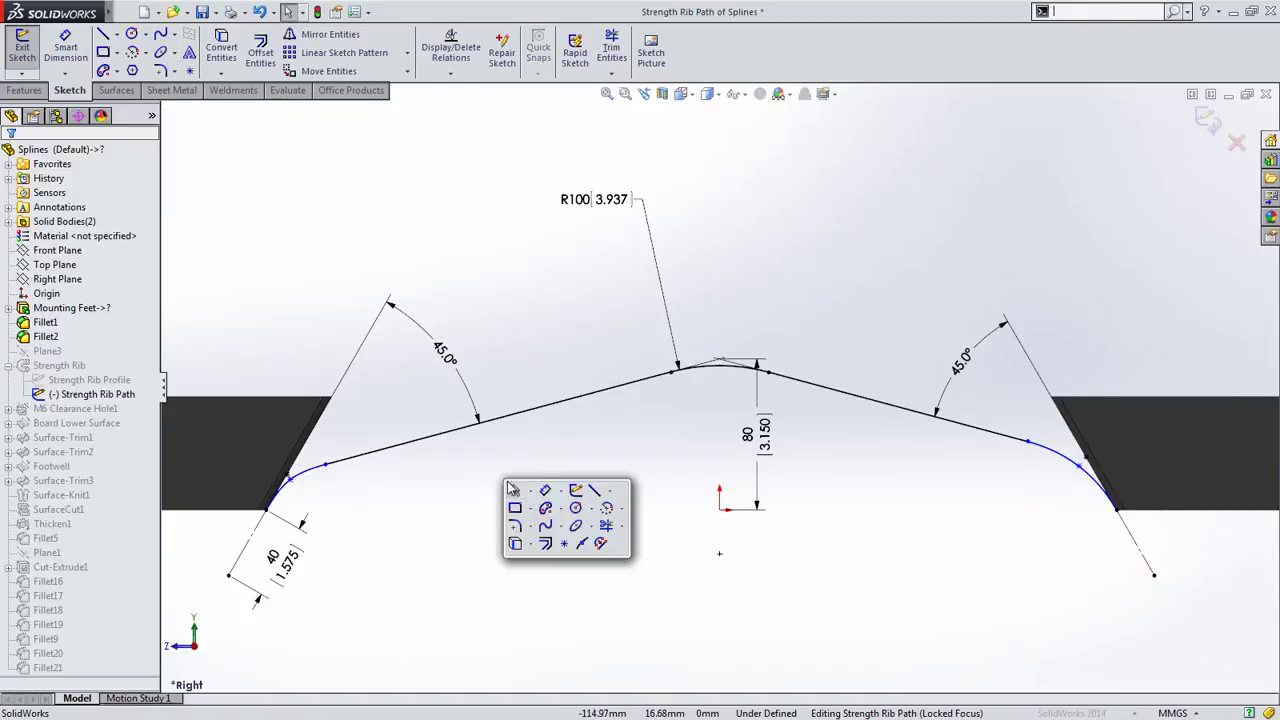
Set the right conic's rho value to 0.7 and dimension the length of the right sloped line
right_click_drag(506, 486, 693, 500)
left_click(1065, 468)
left_click(1128, 340)
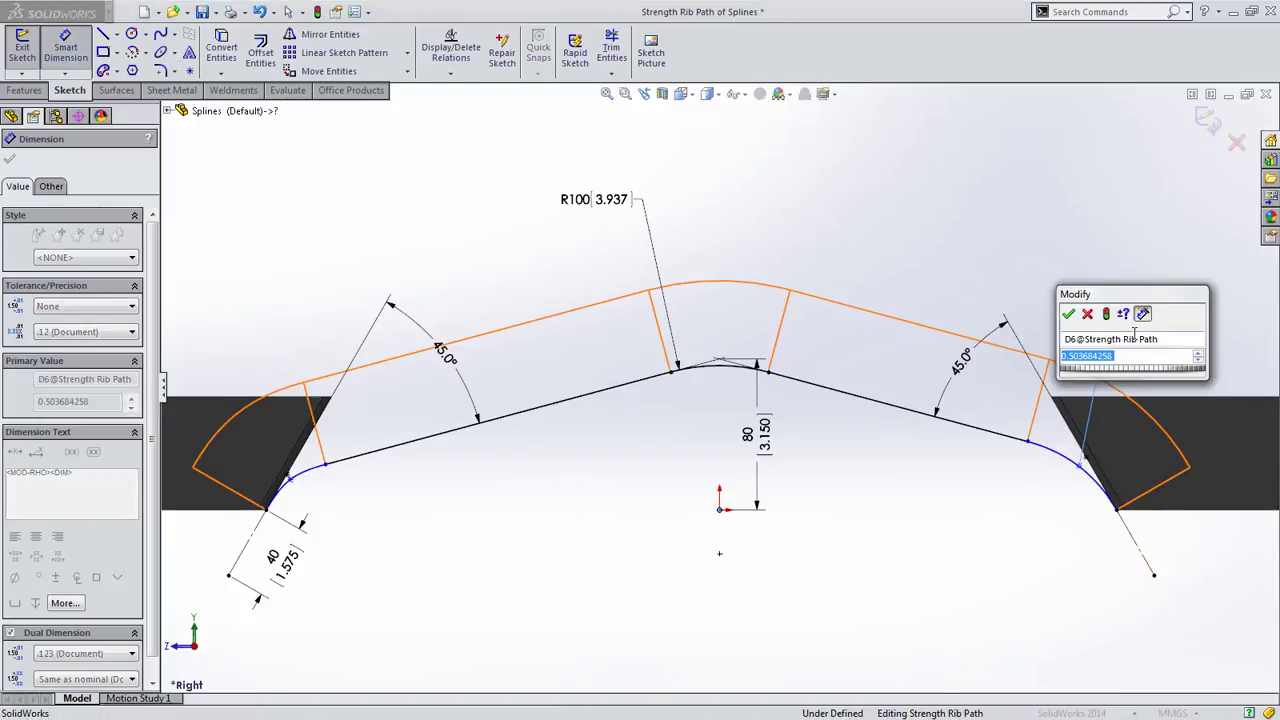
type("0.7")
key("Return")
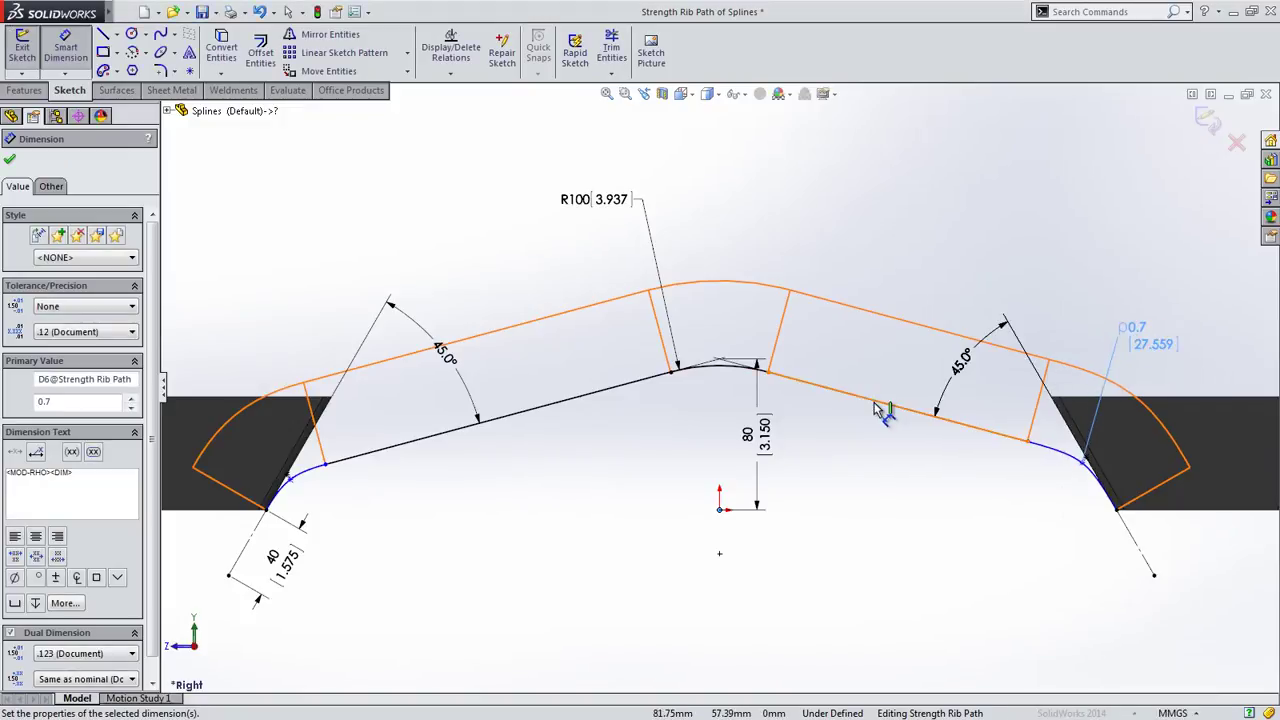
left_click(880, 410)
left_click(888, 432)
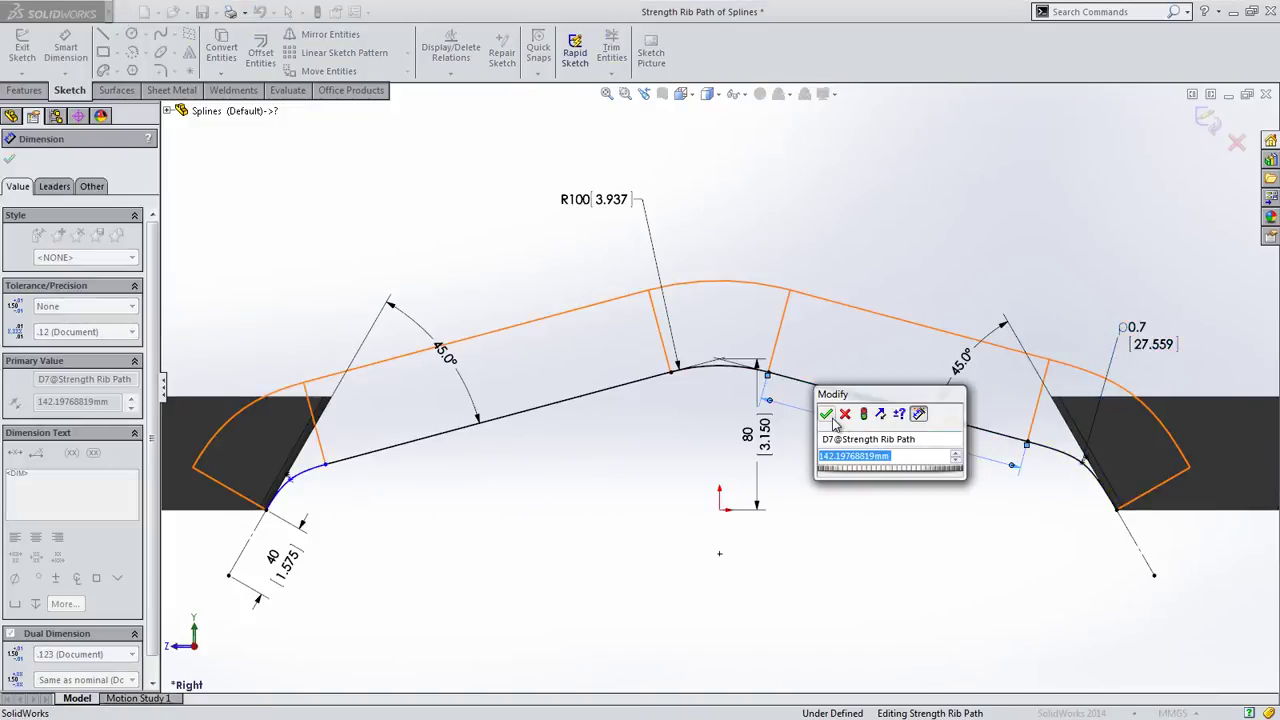
key("Return")
Set the left conic's rho value to 0.65, dimension the left sloped line's length, and rebuild the part
left_click(303, 468)
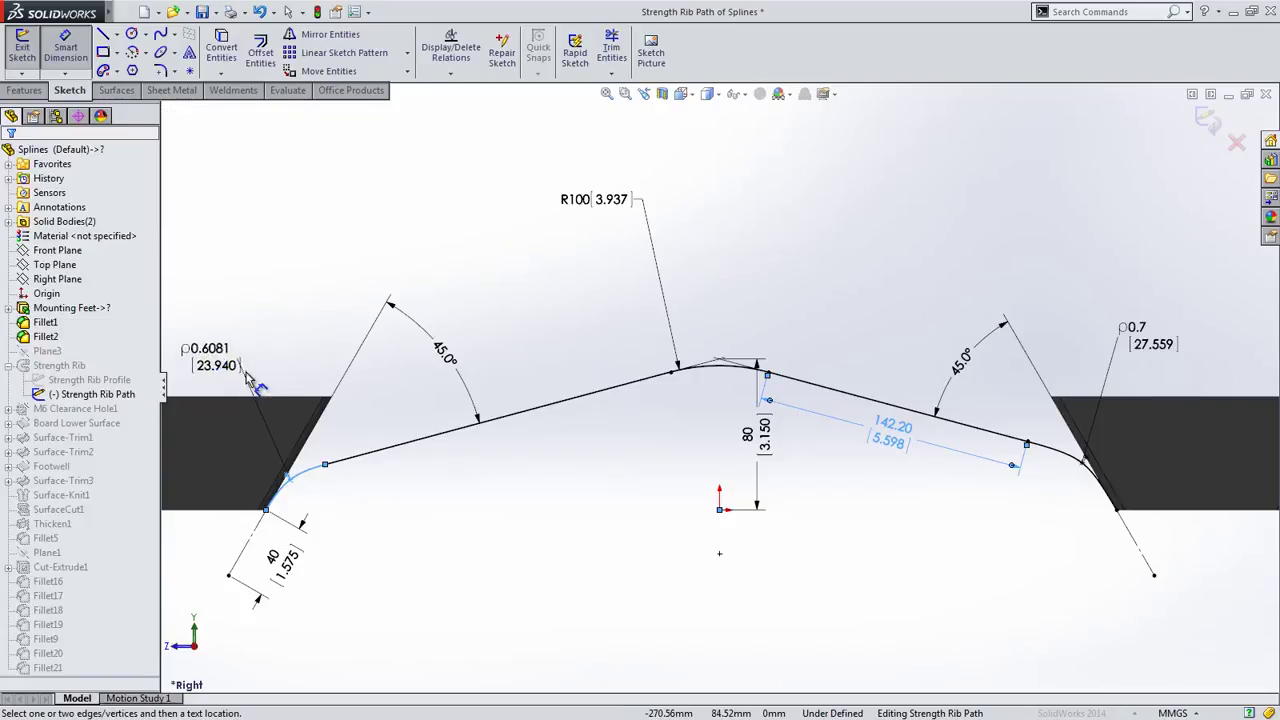
left_click(230, 352)
type("0.65")
key("Return")
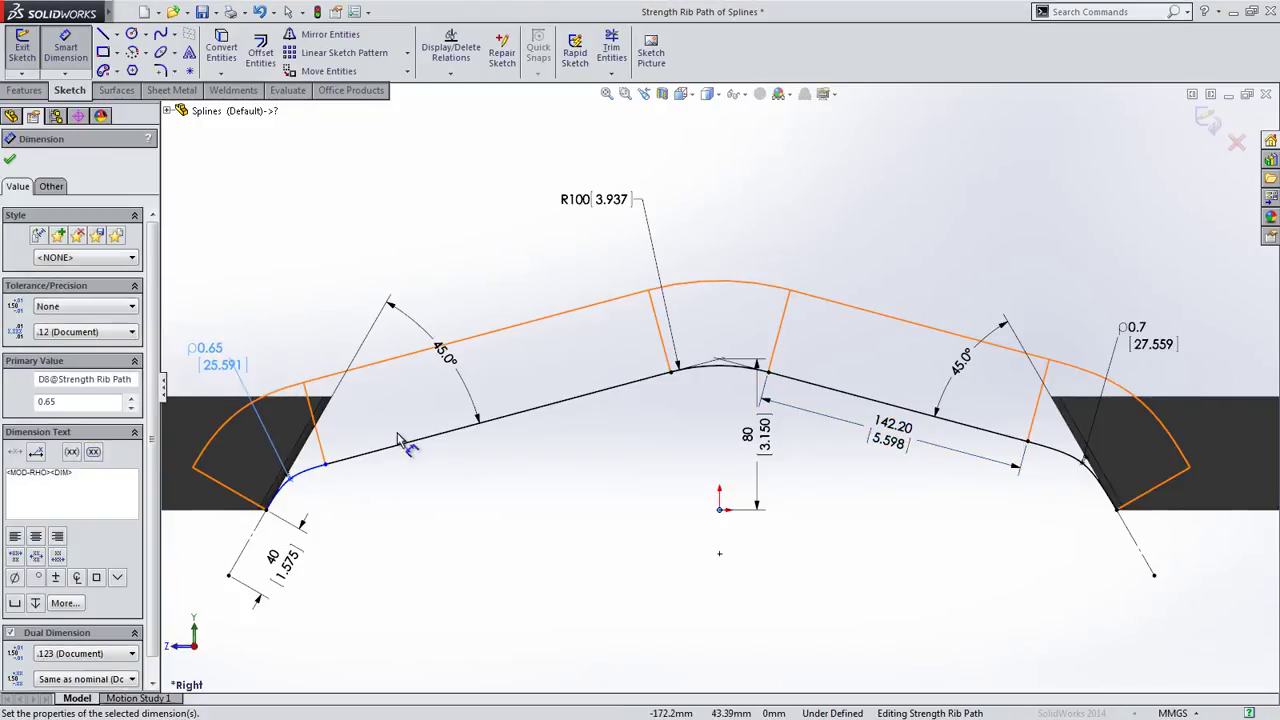
left_click(400, 450)
left_click(443, 447)
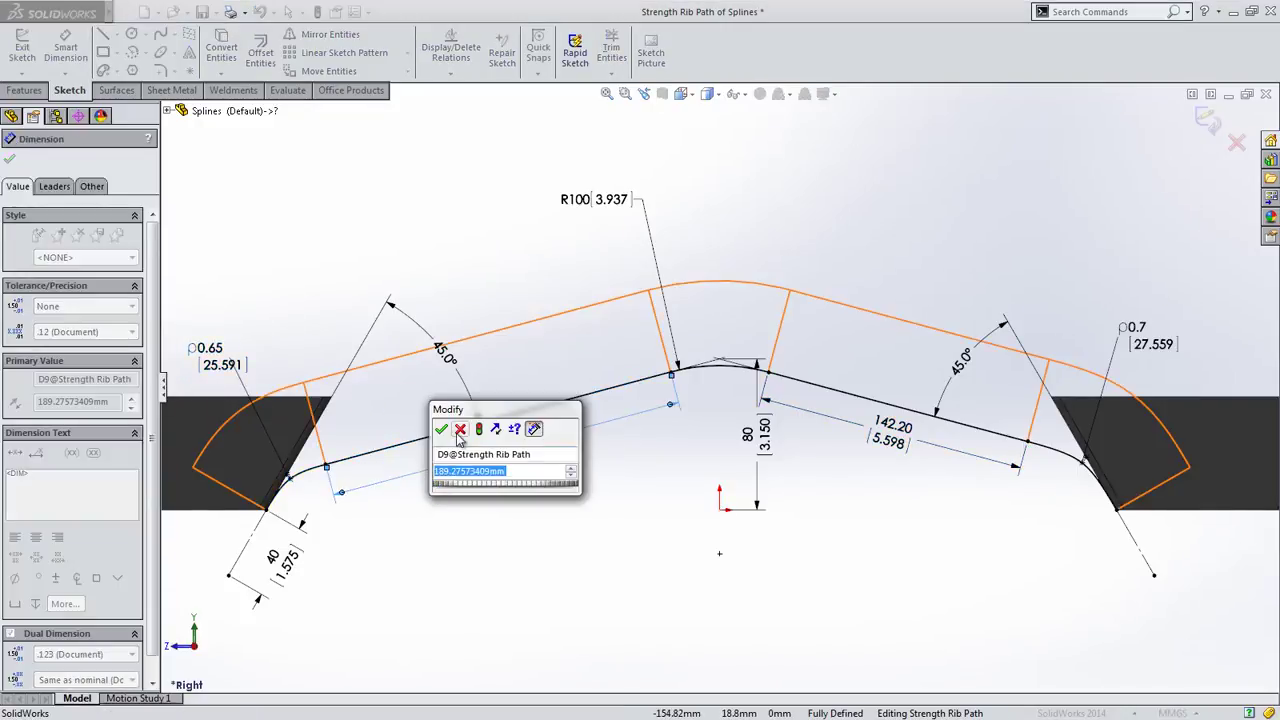
left_click(442, 431)
key("Escape")
key("ctrl+b")
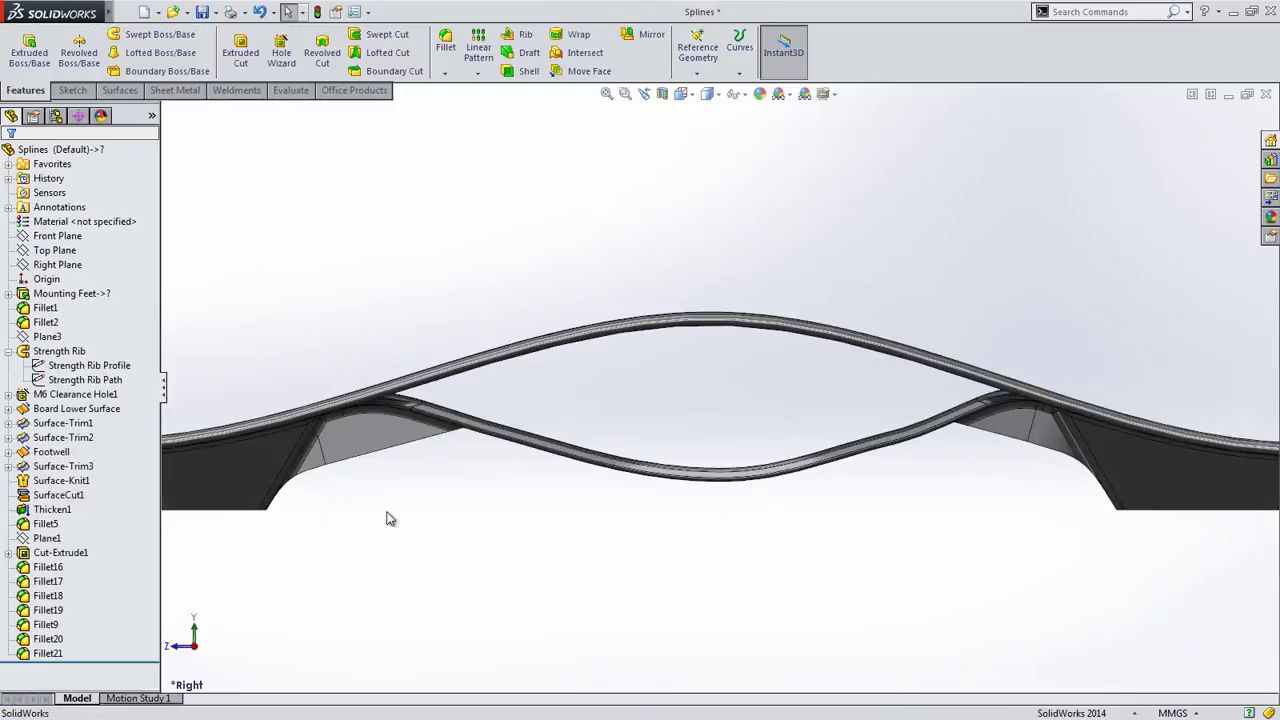
Edit the Strength Rib Profile sketch and delete the 20 mm line at the lower edge of the profile
middle_click_drag(337, 489, 165, 437)
left_click(100, 366)
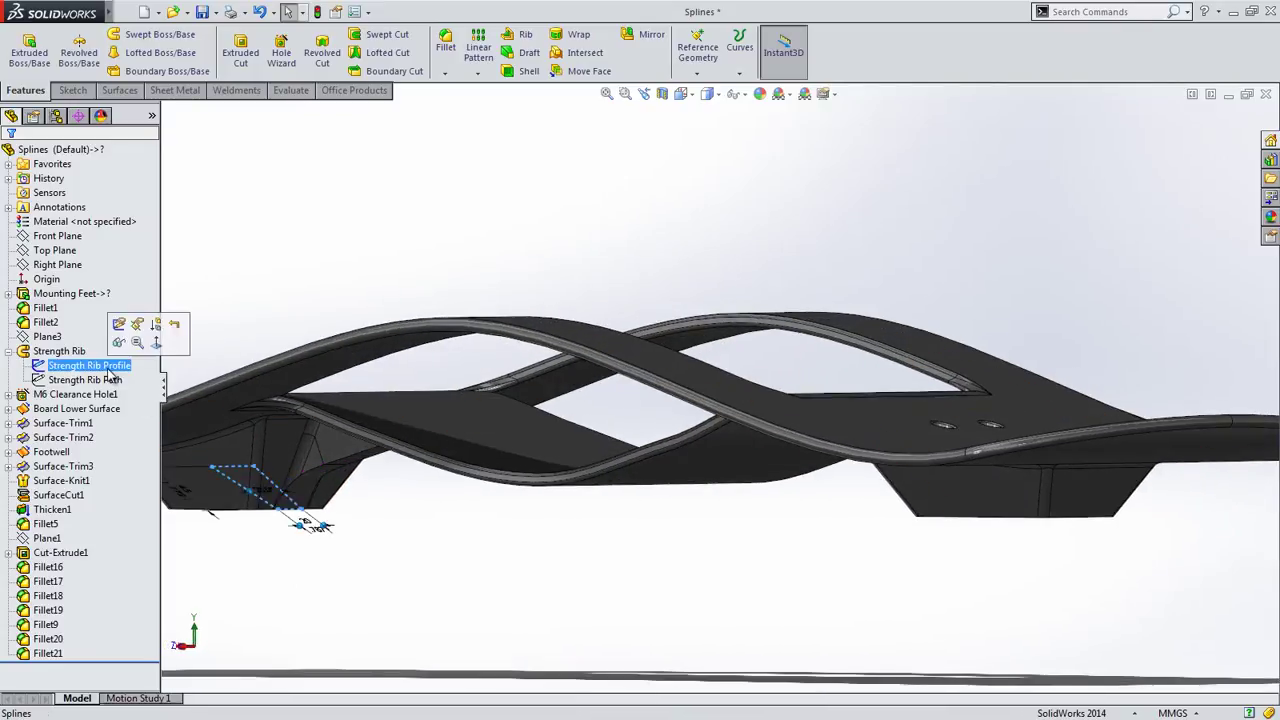
left_click(123, 329)
mouse_move(327, 438)
middle_mouse_down("ctrl")
mouse_move(377, 474)
mouse_move(600, 534)
middle_mouse_up("ctrl")
scroll(576, 492, "down", 4)
mouse_move(623, 427)
middle_mouse_down("ctrl")
mouse_move(582, 442)
mouse_move(712, 345)
middle_mouse_up("ctrl")
left_click(743, 540)
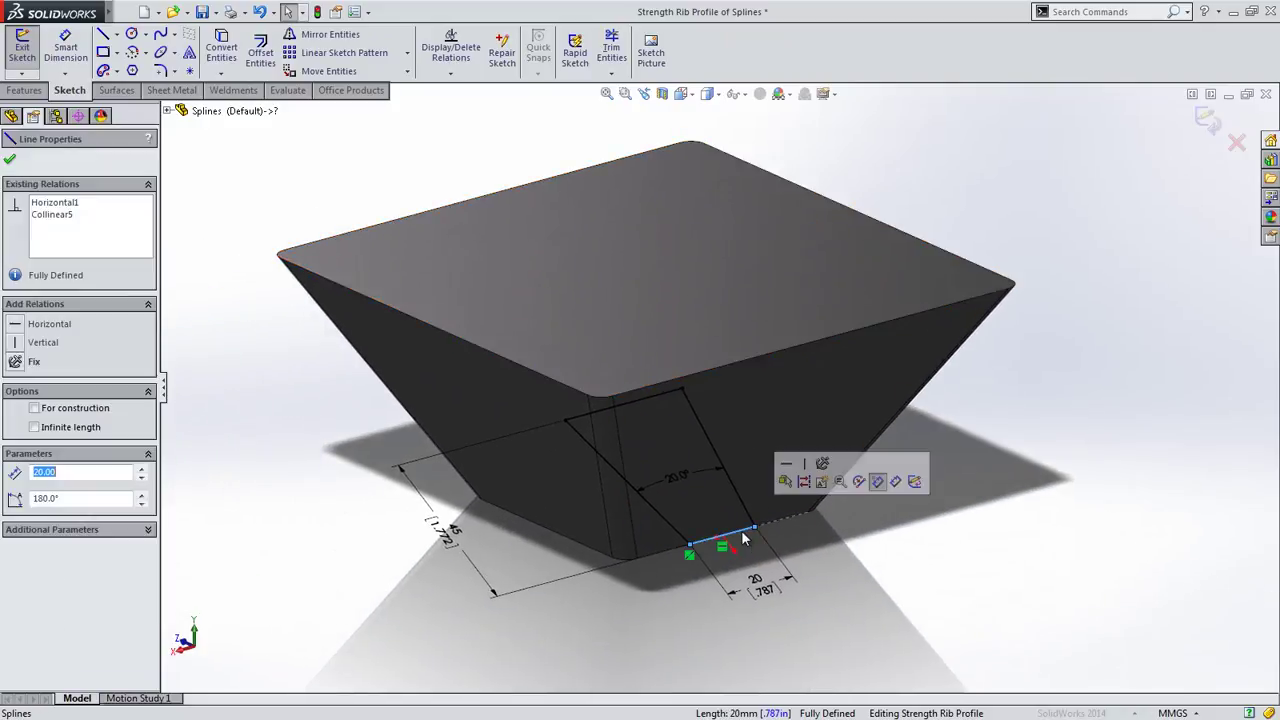
key("Delete")
Sketch an auto-tangent conic between the open lower ends of the profile's two slanted lines, bulging below the foot
left_click(555, 381)
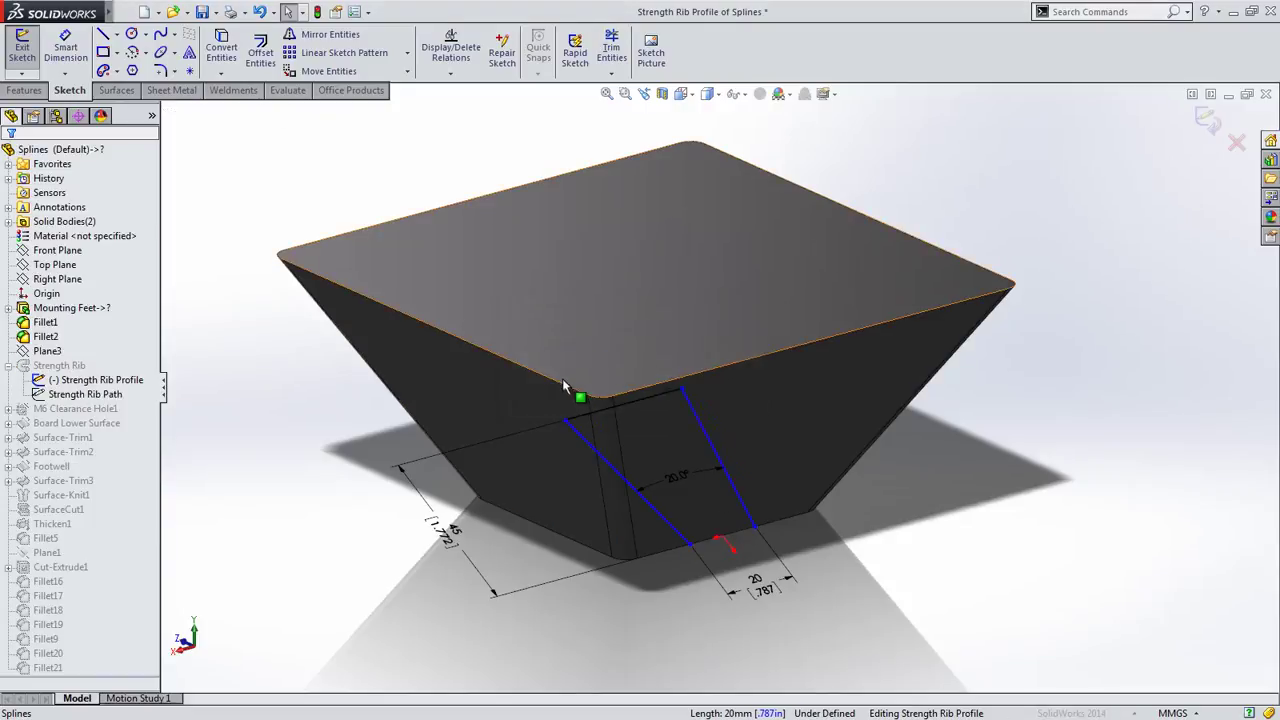
key("s")
left_click(656, 441)
left_click(673, 508)
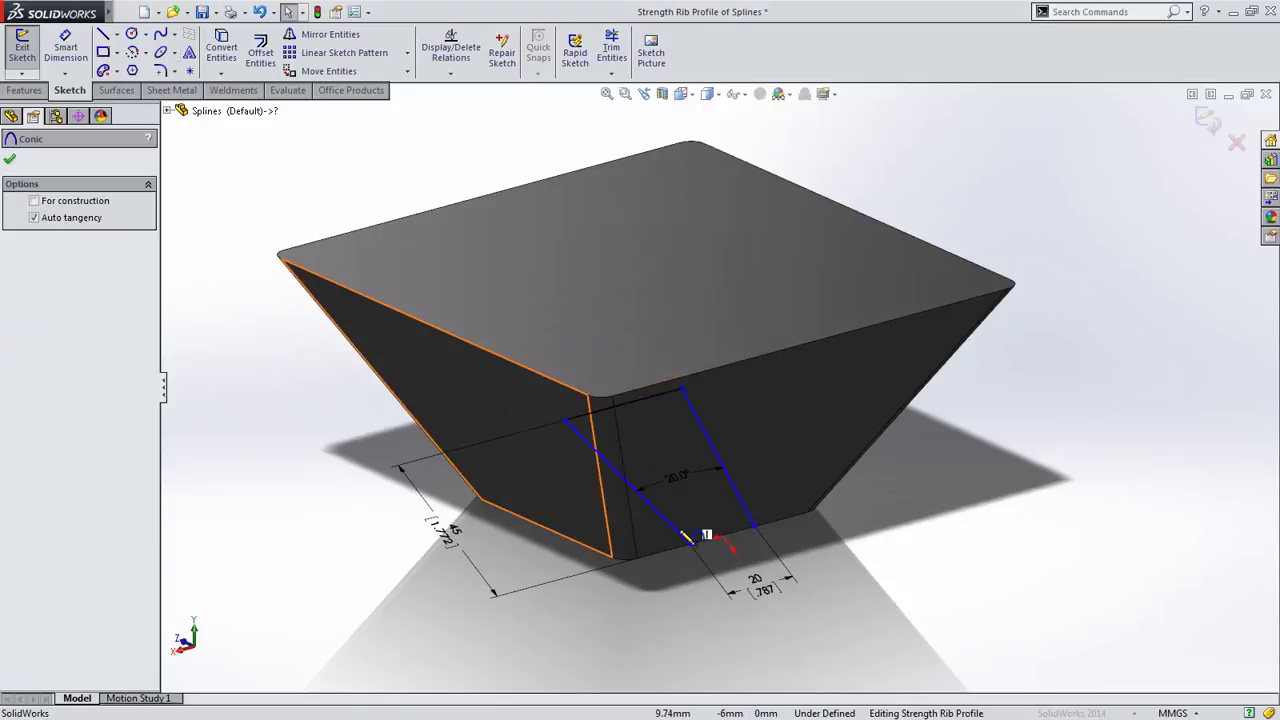
left_click(758, 530)
left_click(755, 526)
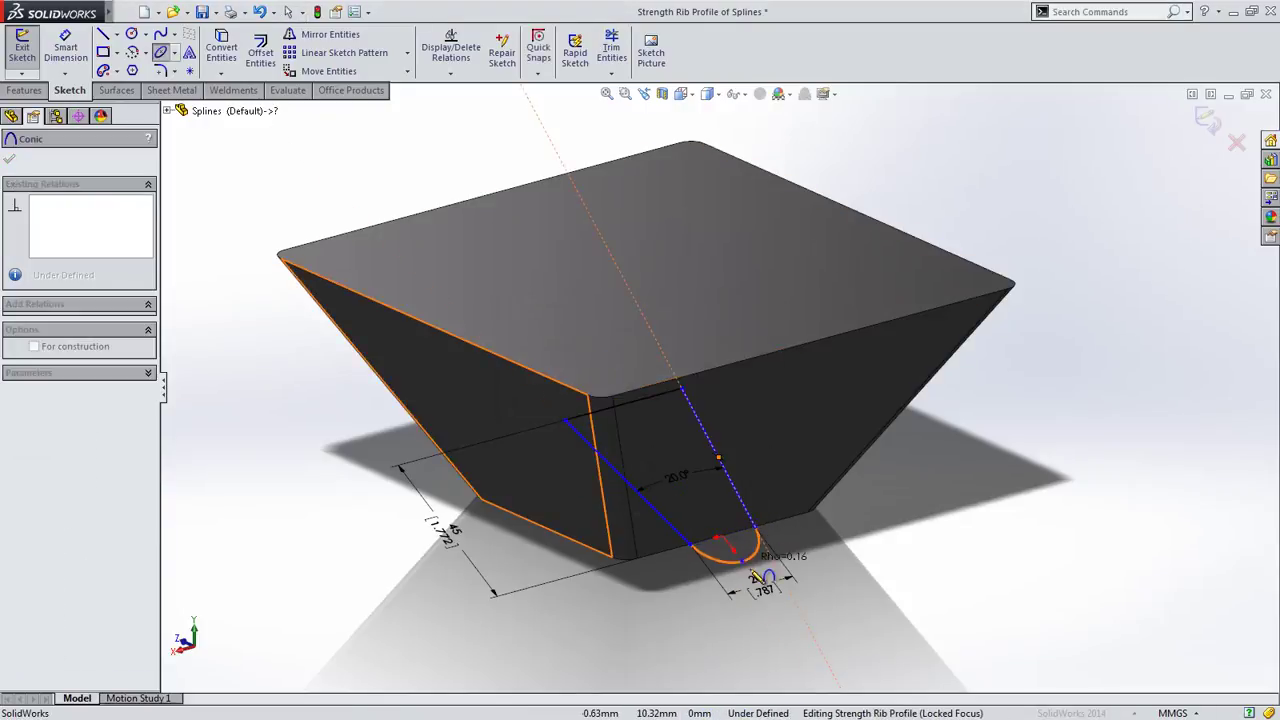
left_click(758, 571)
Dimension the profile conic with a rho value of 0.2
key("s")
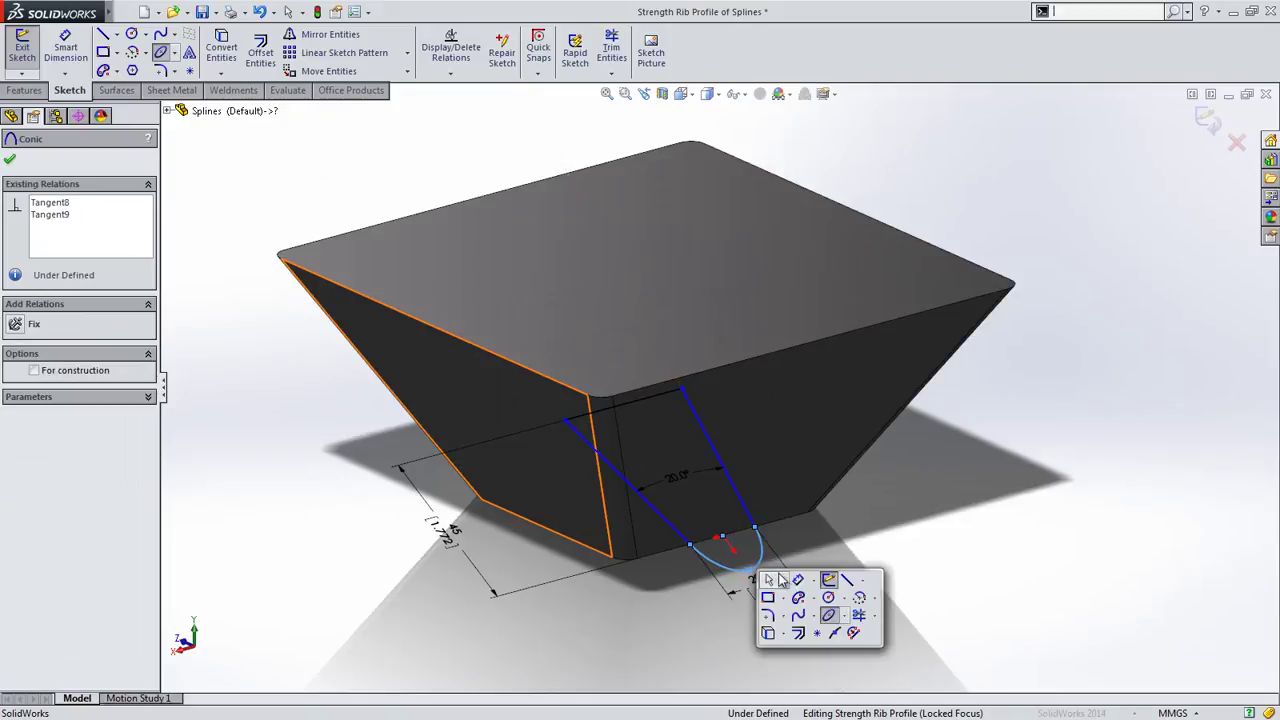
left_click(771, 581)
left_click(885, 620)
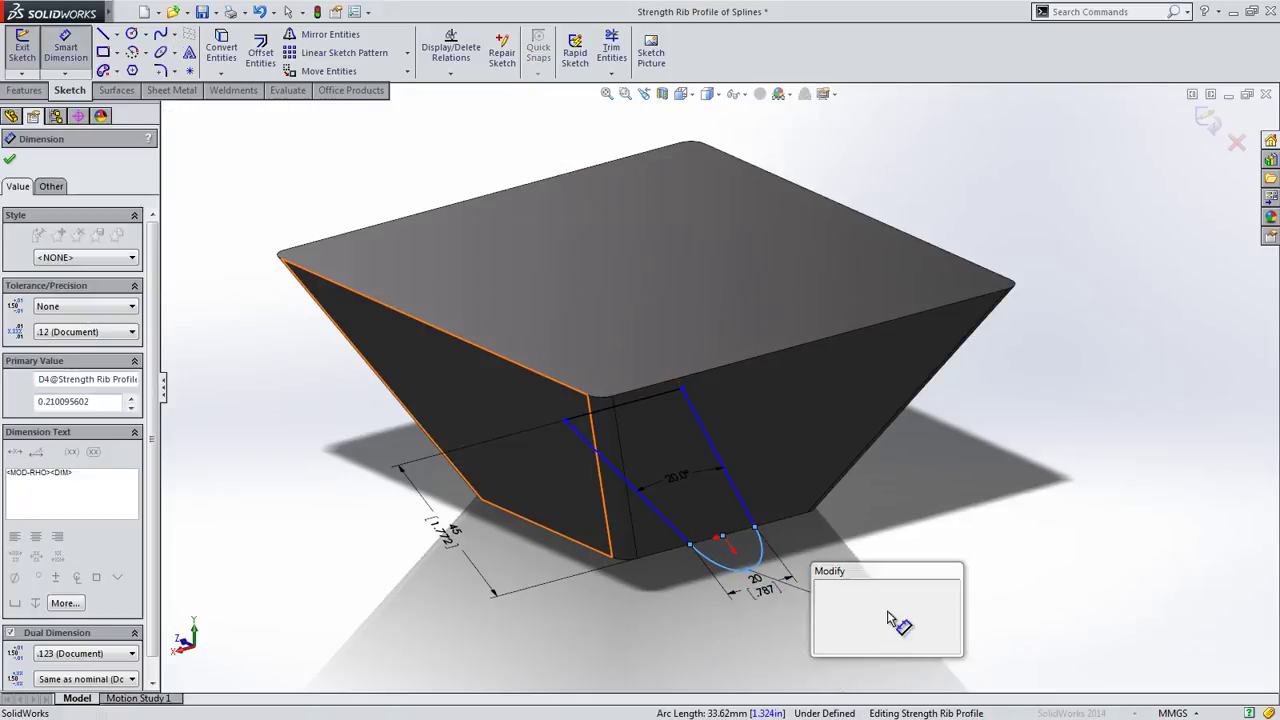
type("0.2")
key("Return")
key("Escape")
key("Escape")
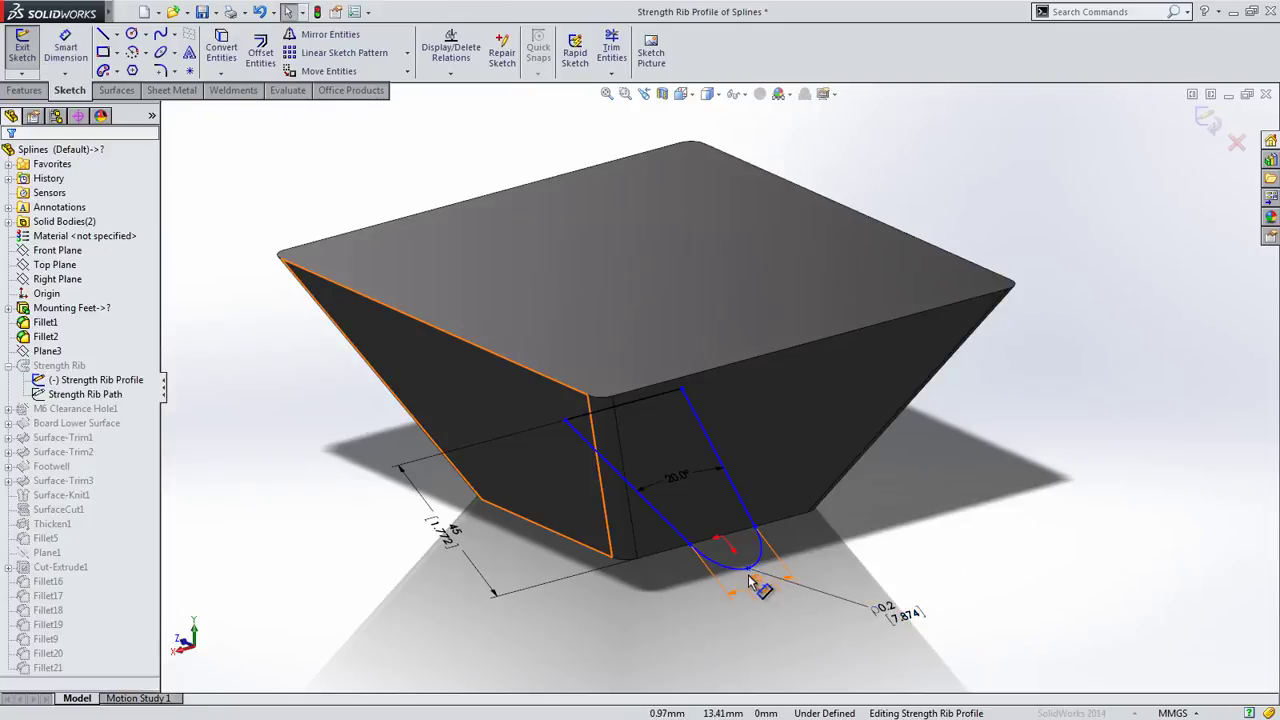
Pull the profile conic toward the sketch origin and rebuild the part to update the strength rib
mouse_move(748, 571)
left_mouse_down()
mouse_move(737, 531)
mouse_move(716, 537)
left_mouse_up()
left_click(669, 597)
key("ctrl+b")
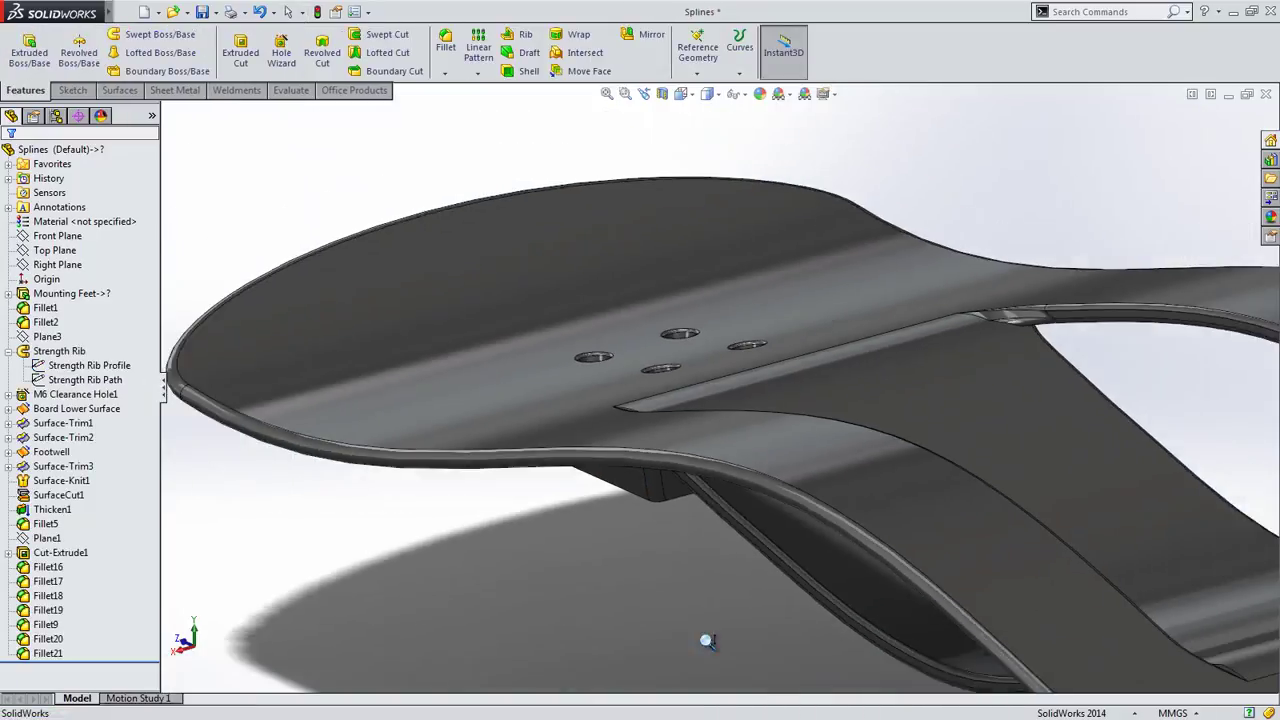
scroll(707, 641, "up", 3)
middle_click_drag(709, 663, 779, 497)
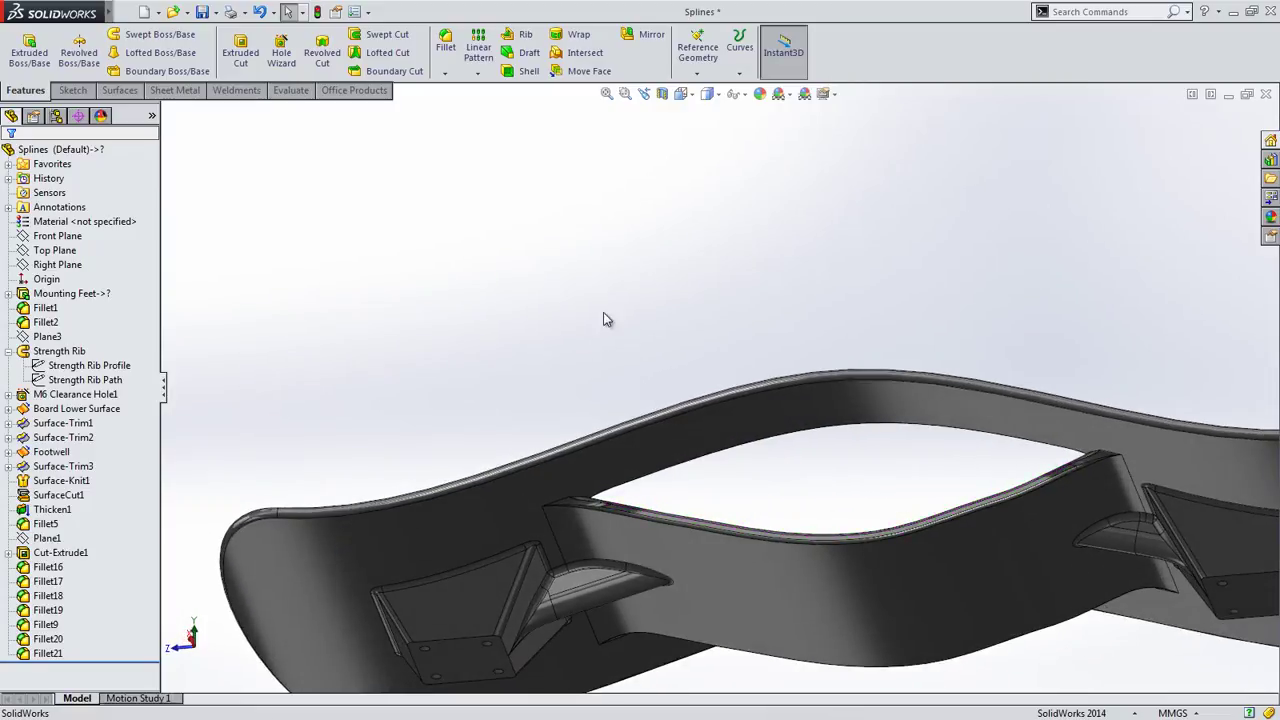
key("ctrl+7")
middle_click_drag(729, 534, 700, 443)
scroll(692, 397, "down", 3)
Edit the Board Profile sketch of the Board Lower Surface and raise the spline's middle point vertically above the strength rib
left_click(40, 354)
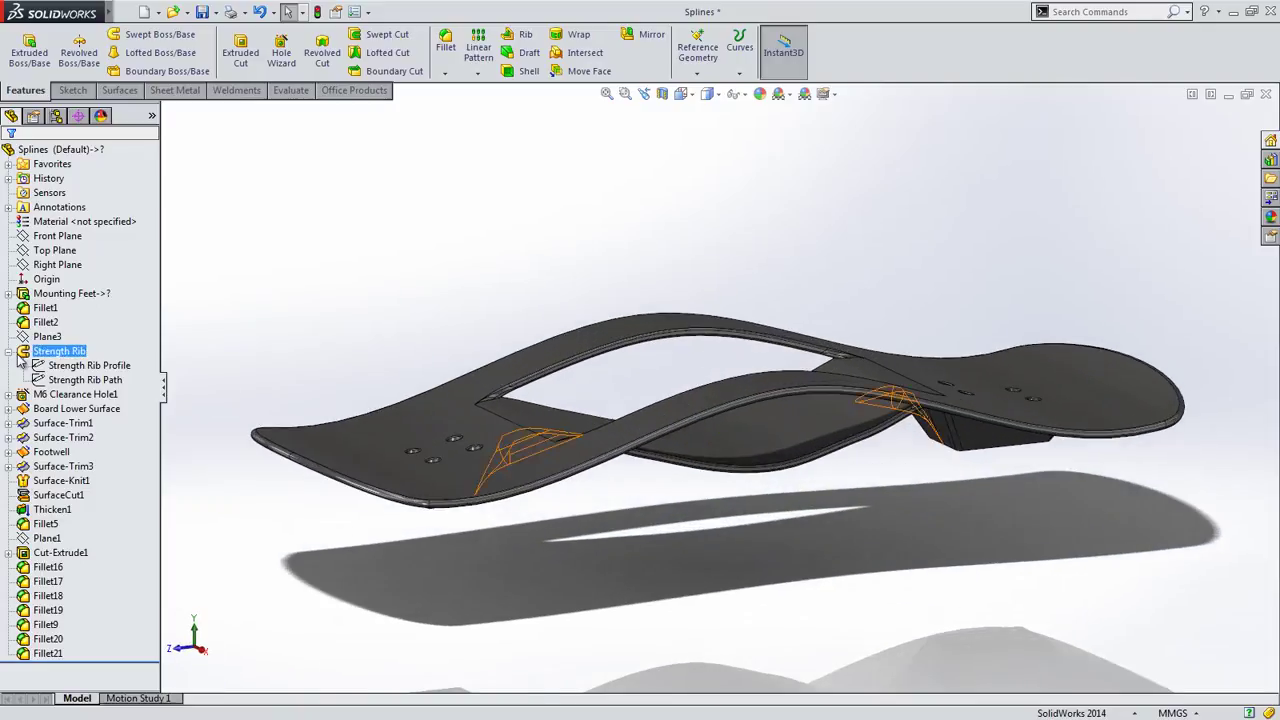
left_click(8, 351)
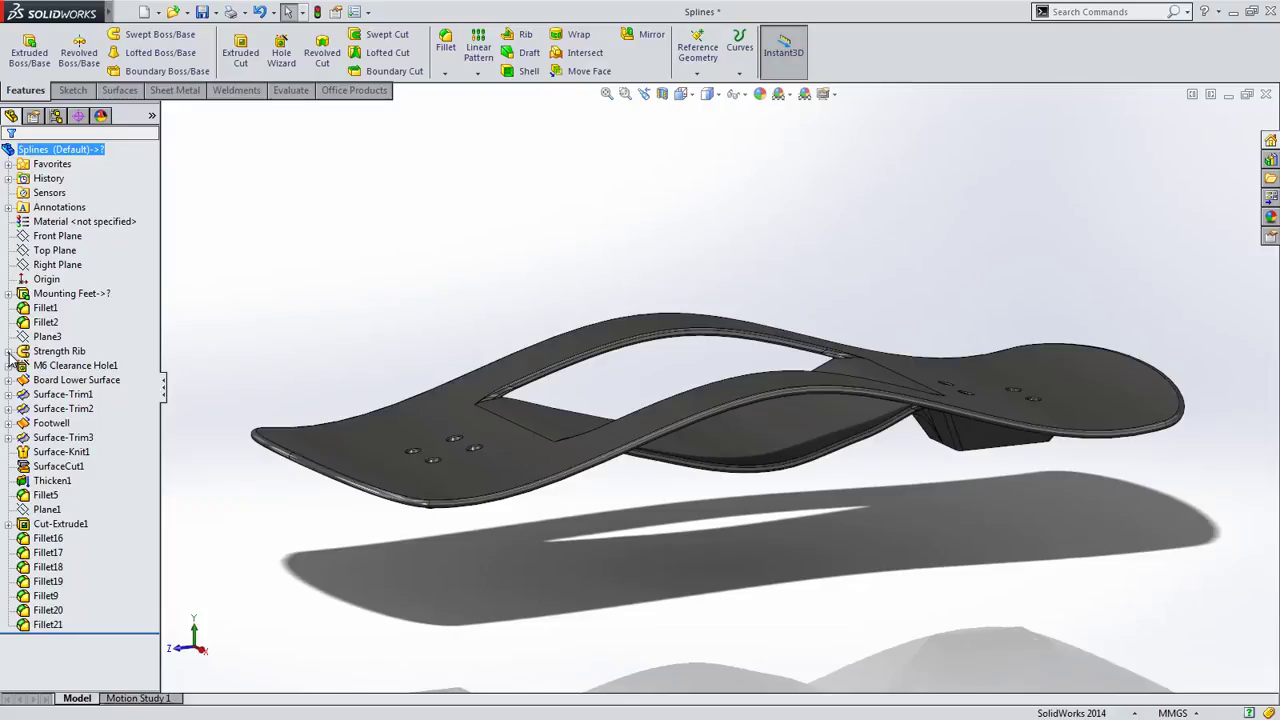
left_click(8, 380)
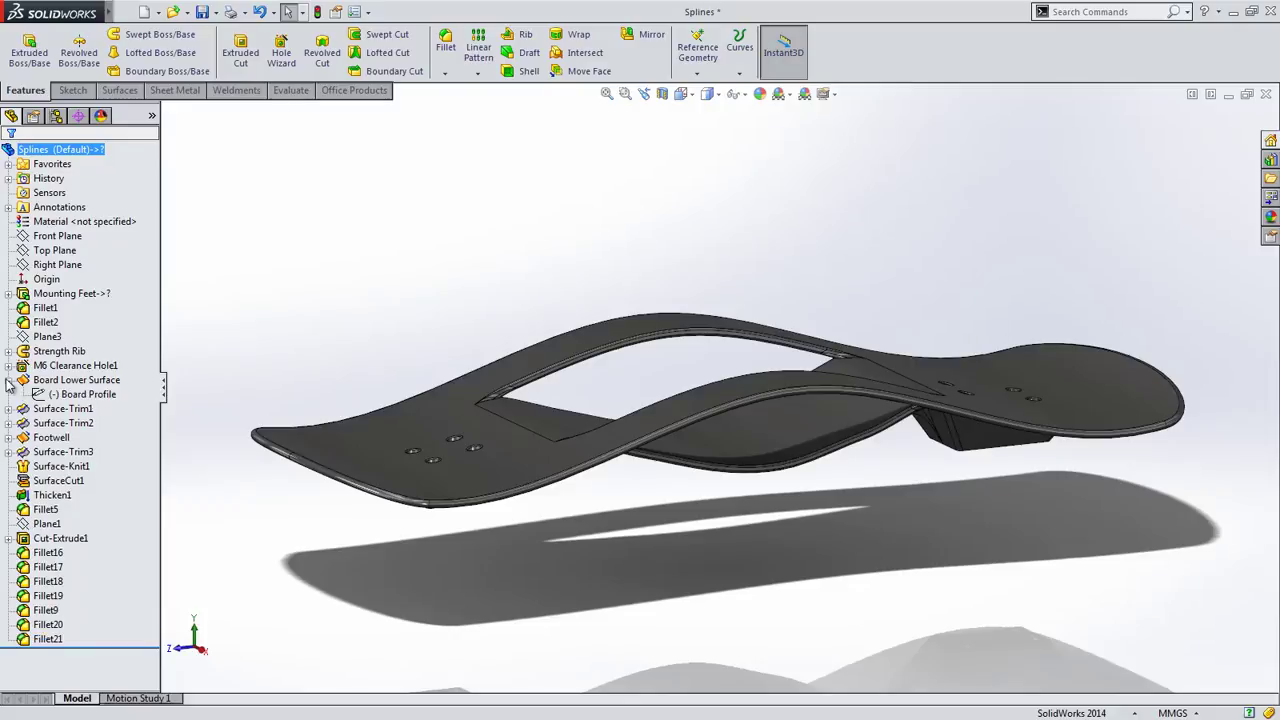
left_click(78, 394)
left_click(88, 353)
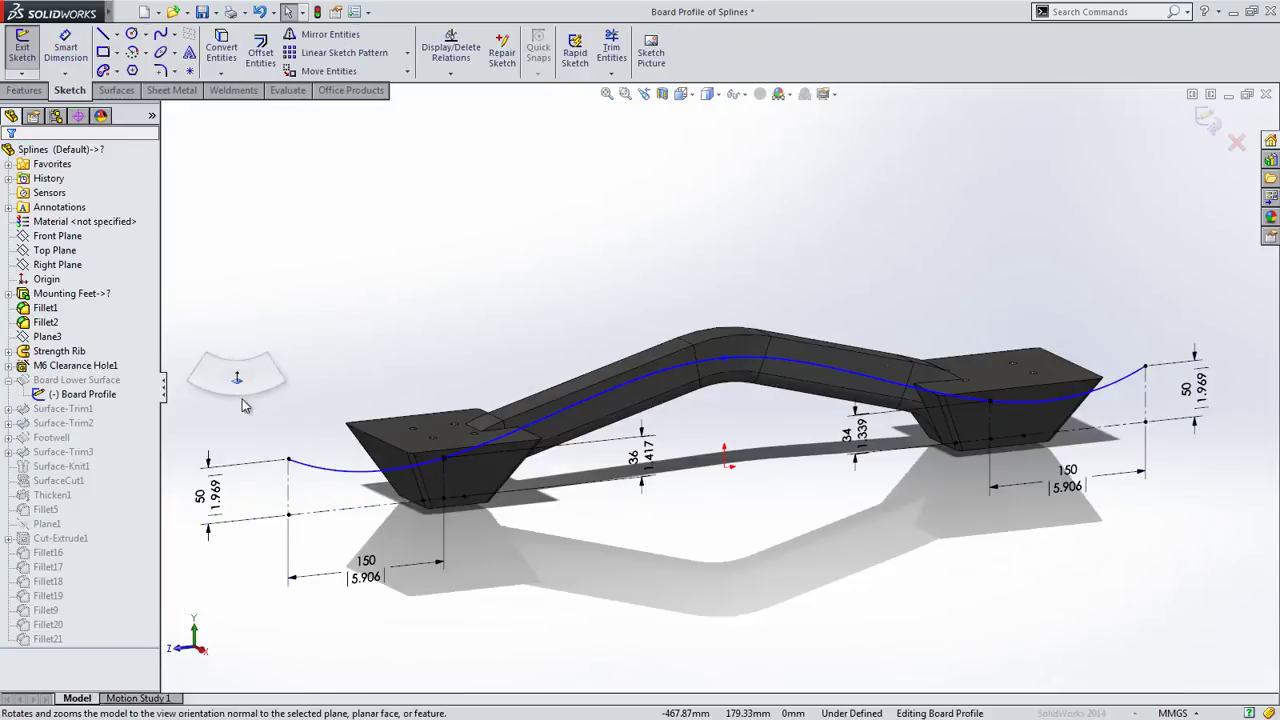
left_click(250, 390)
middle_click_drag(286, 425, 280, 377, "shift")
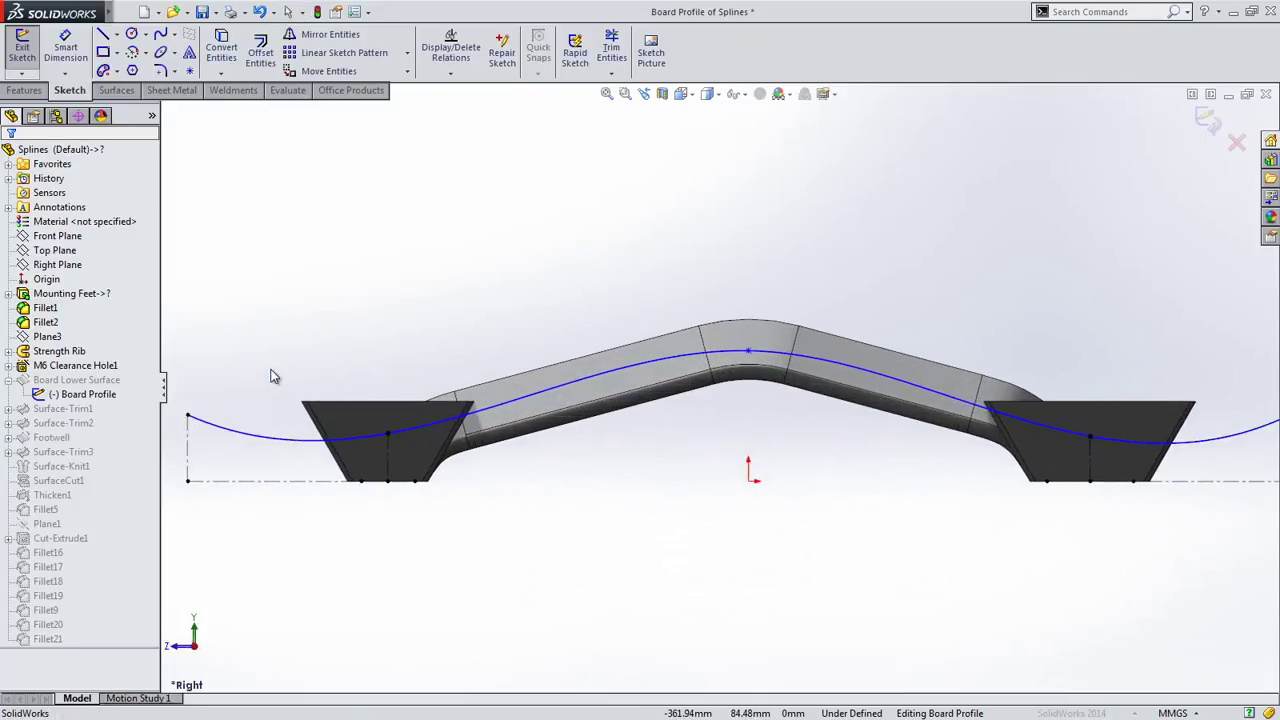
left_click(747, 354)
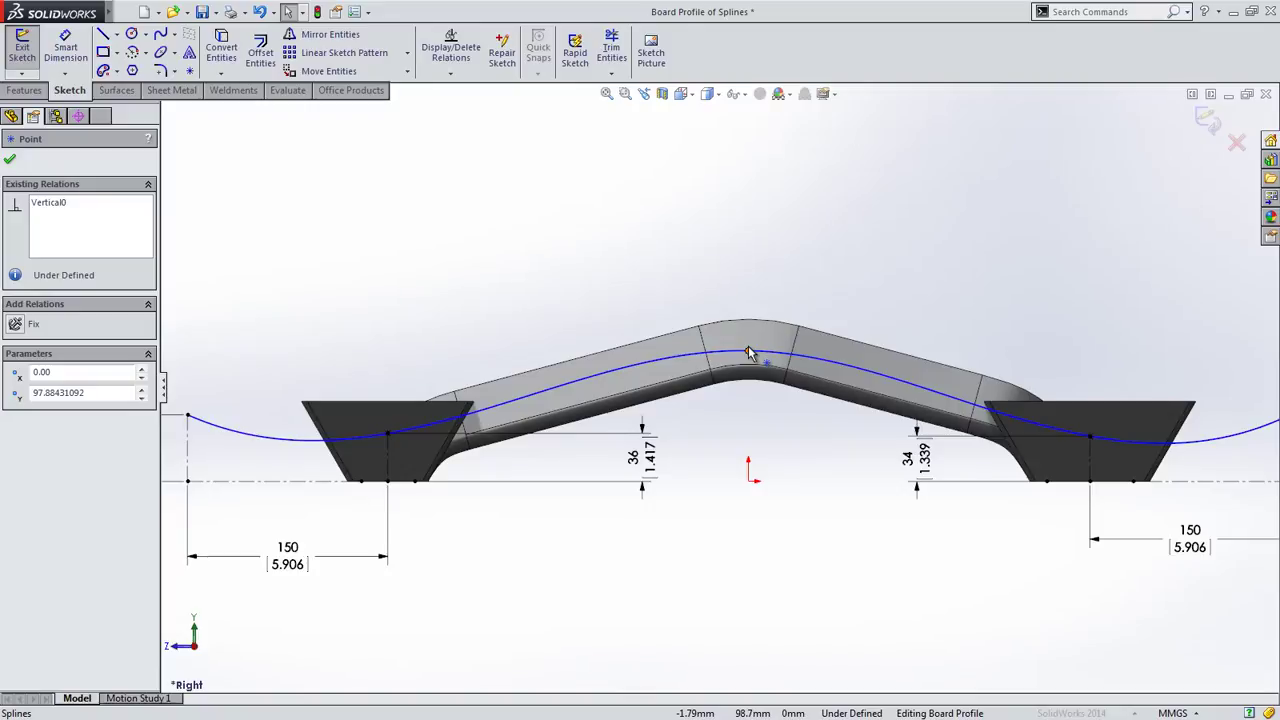
left_click_drag(748, 353, 748, 261)
left_click(736, 179)
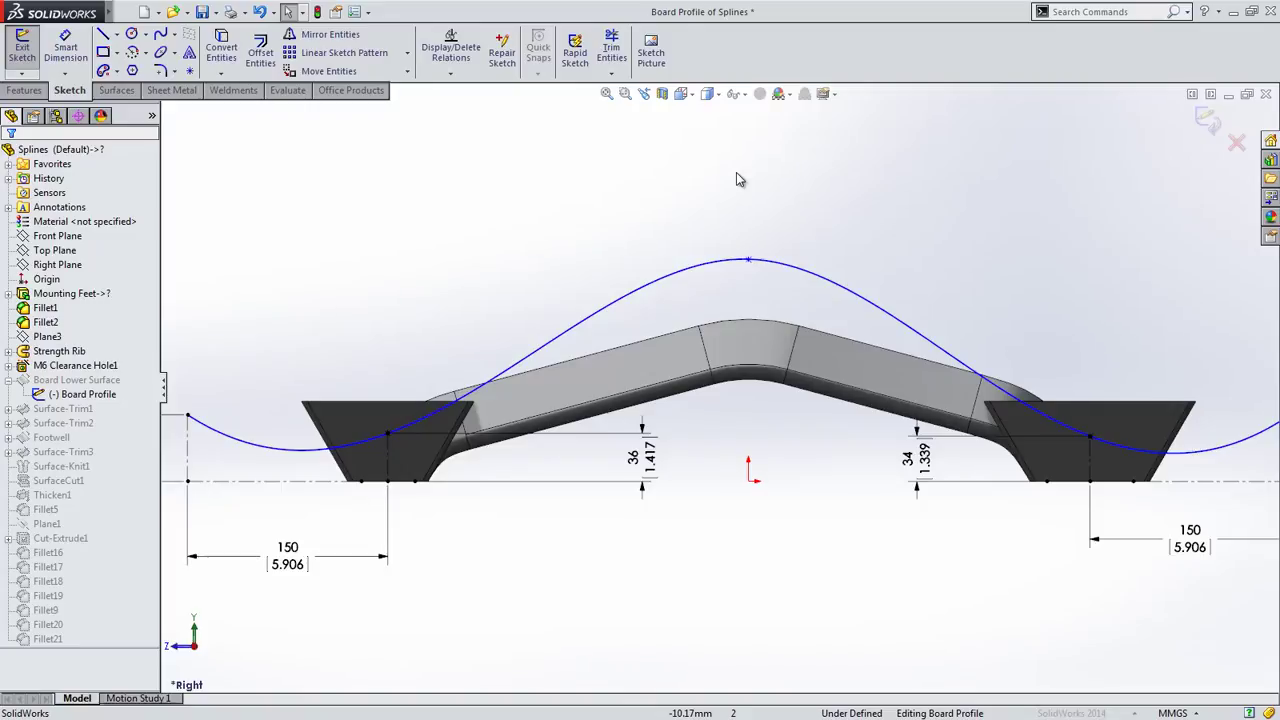
Dimension the overall length of the Board Profile spline as 850 mm and rebuild the part
key("s")
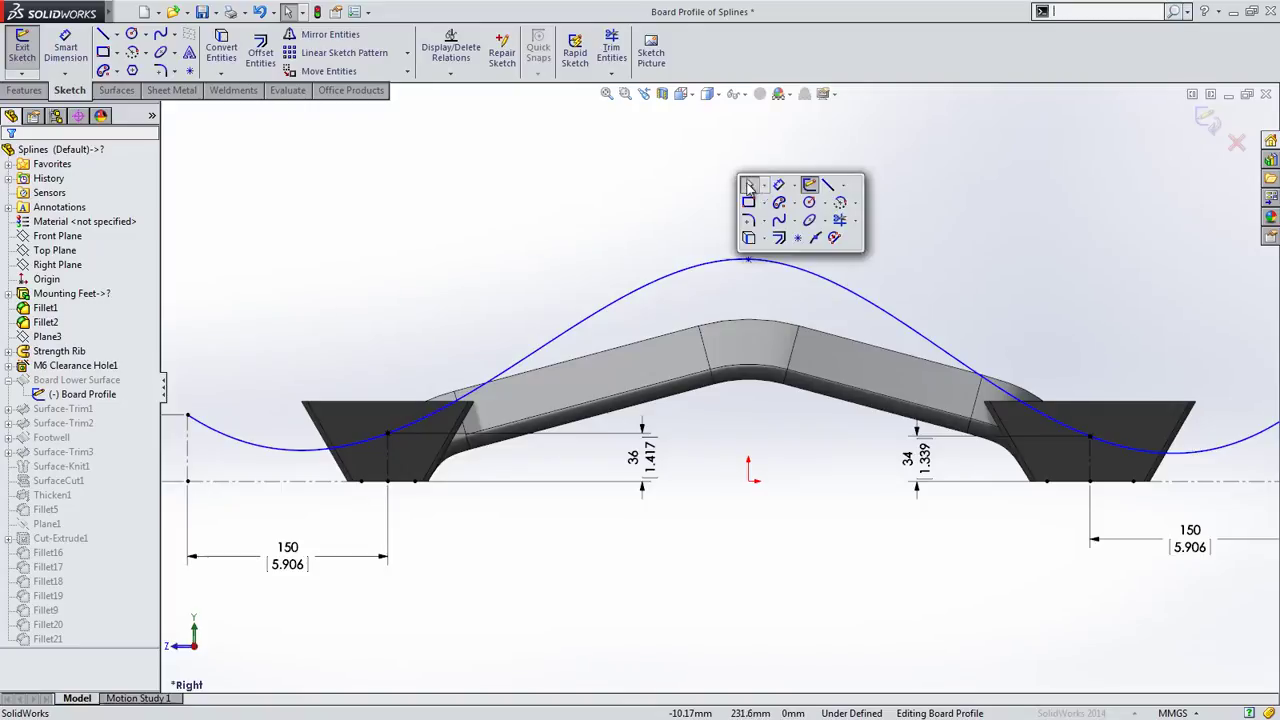
left_click(770, 192)
left_click(793, 261)
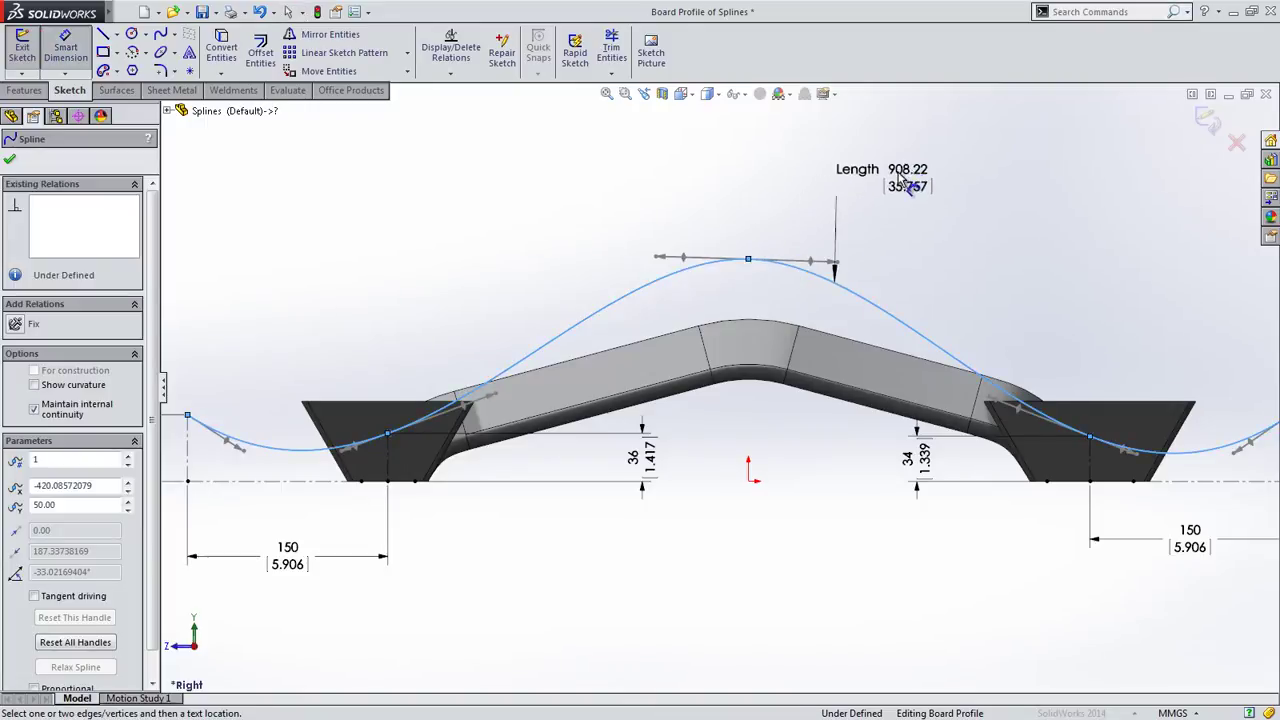
left_click(900, 175)
type("850")
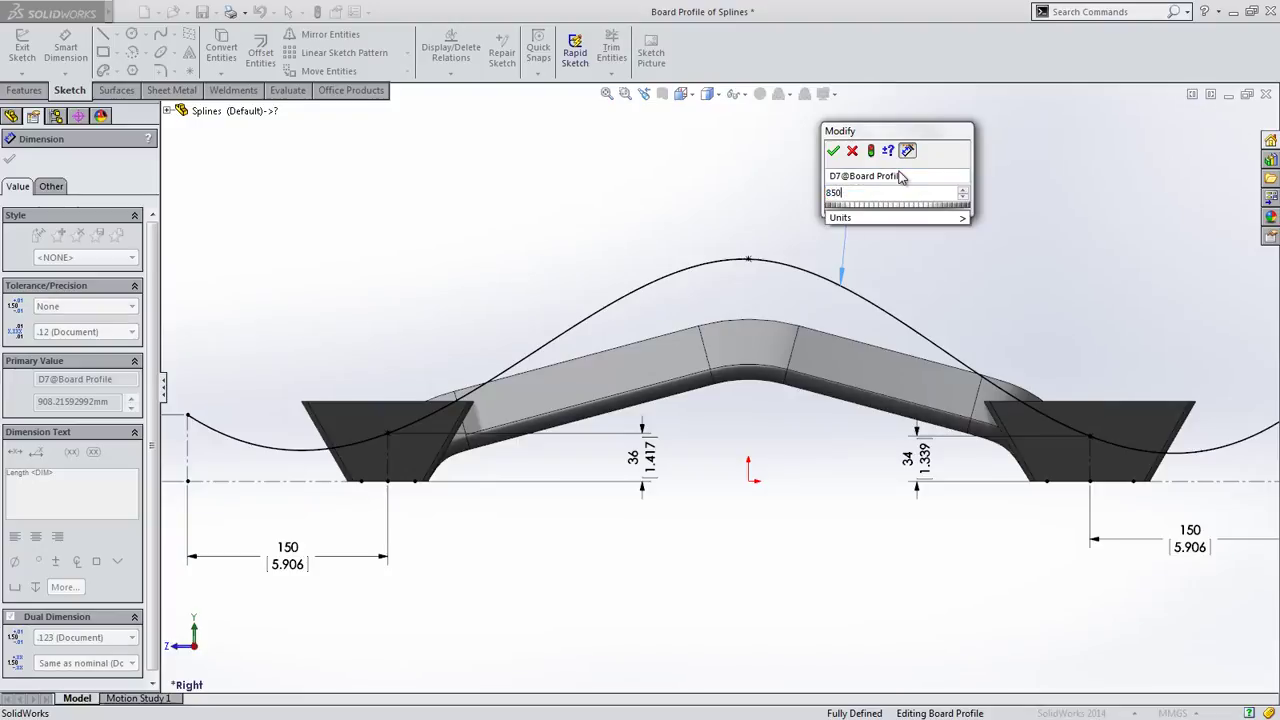
key("Return")
left_click(741, 221)
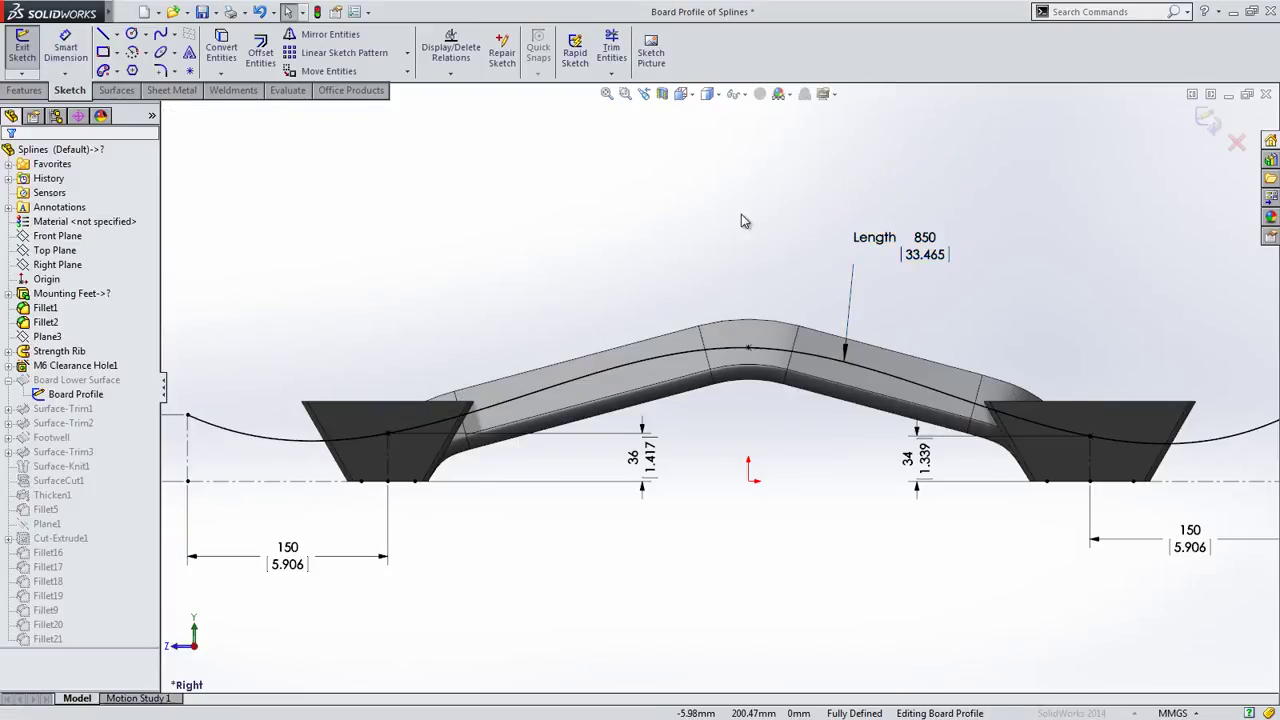
key("ctrl+b")
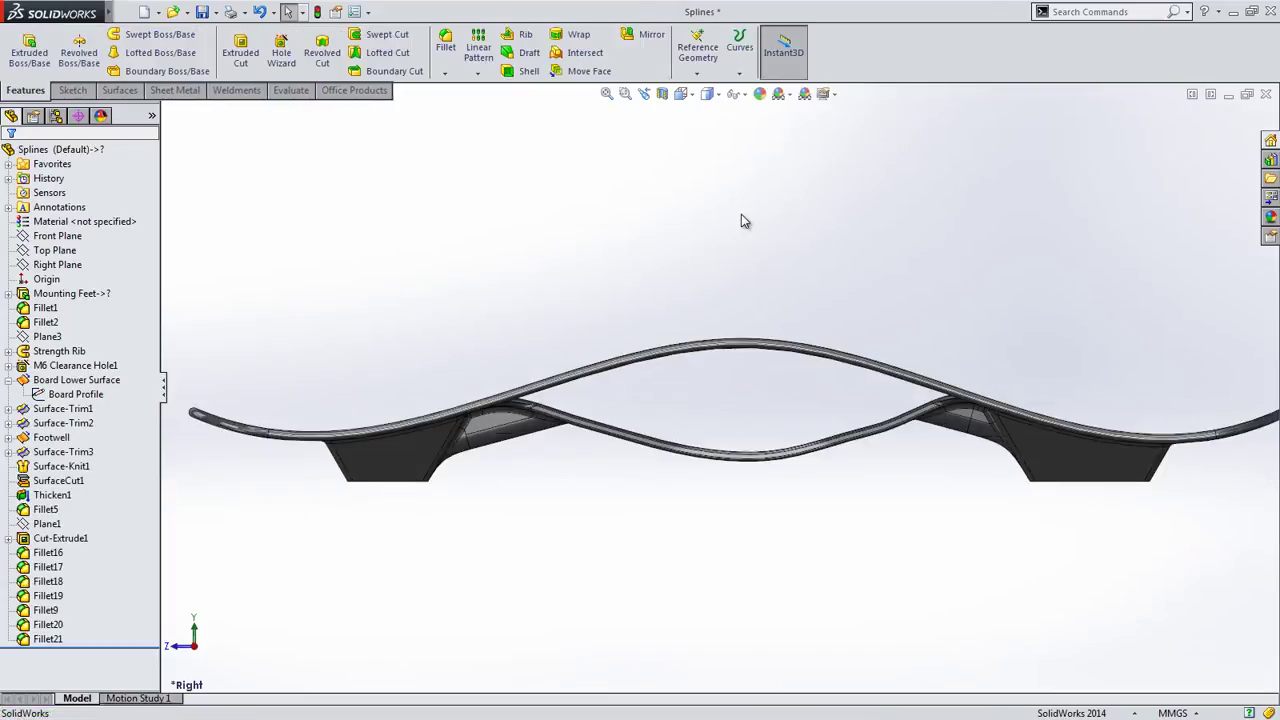
Open the Footwell Sketch of the Footwell feature for editing
left_click(8, 437)
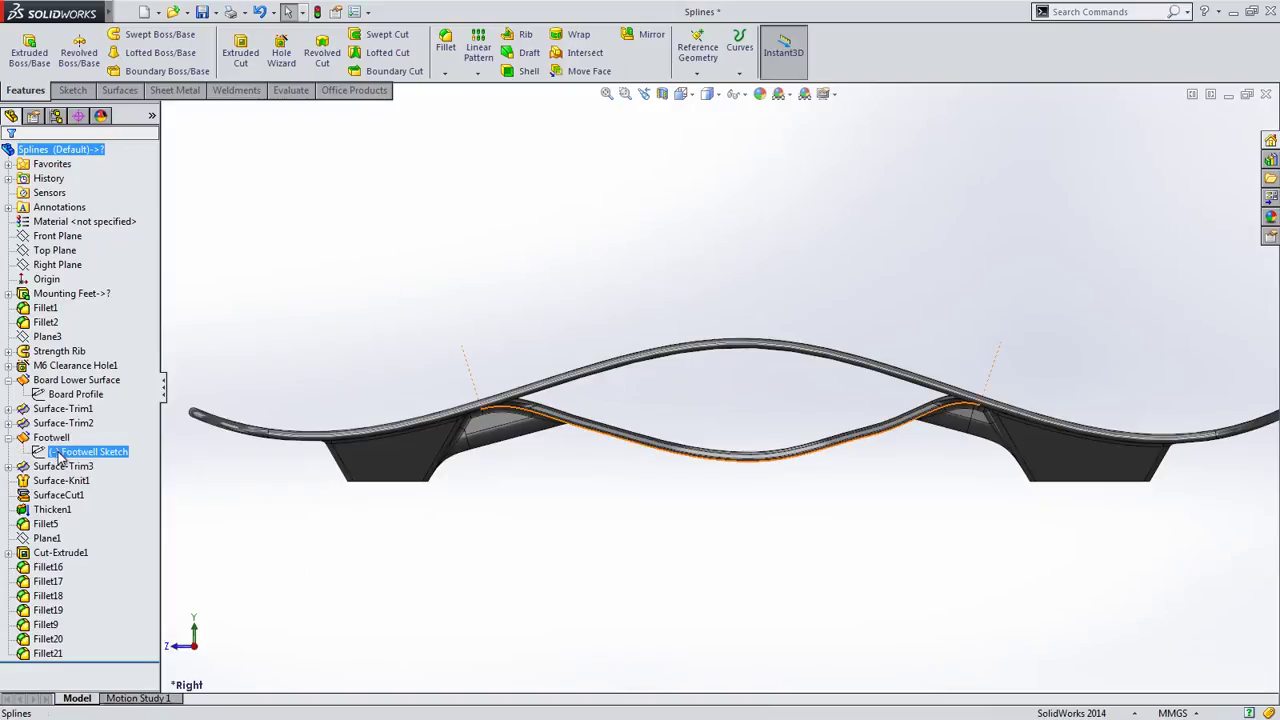
left_click(85, 452)
left_click(68, 414)
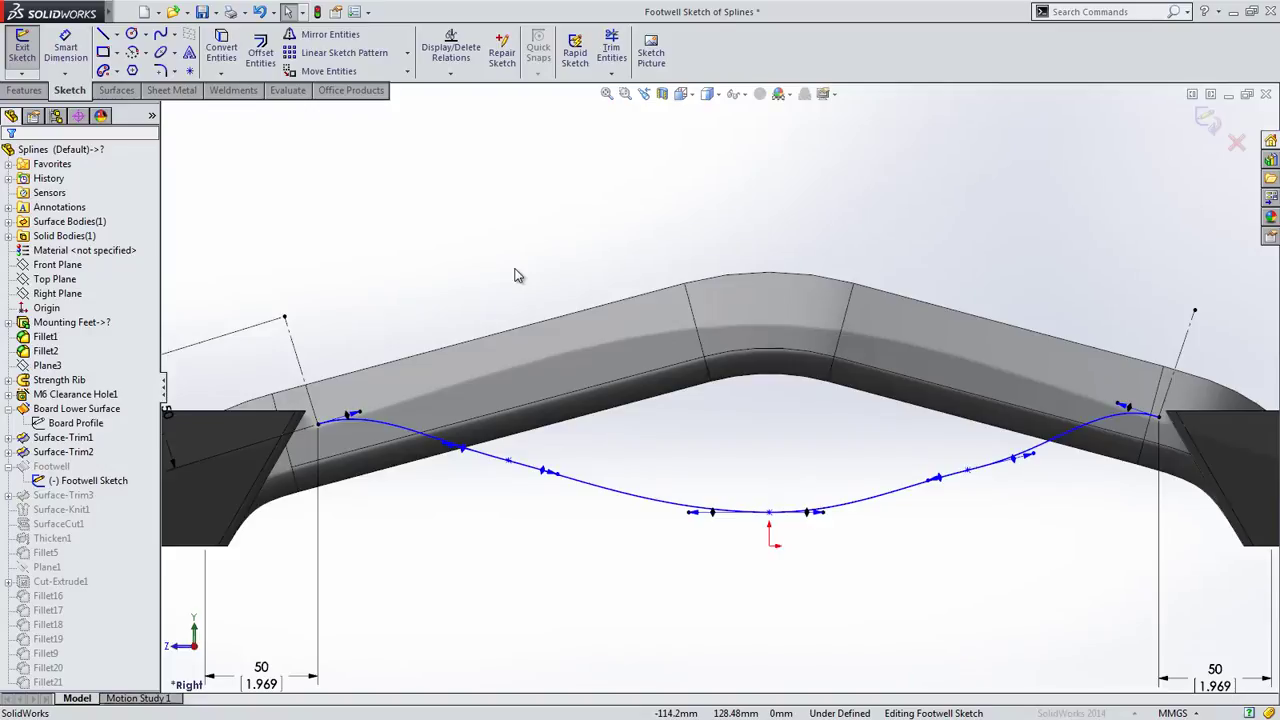
Inspect the existing footwell spline with curvature combs and hide them again
right_click(612, 492)
left_click(652, 530)
left_click(654, 538)
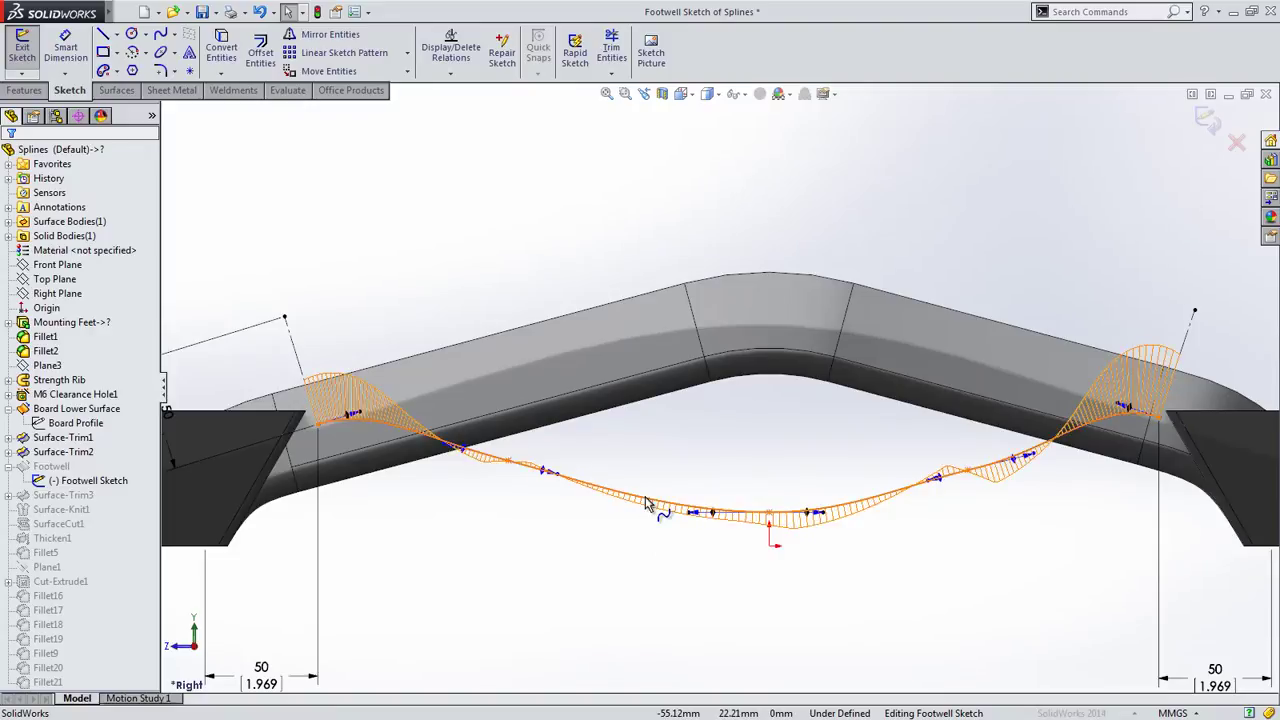
left_click(645, 503)
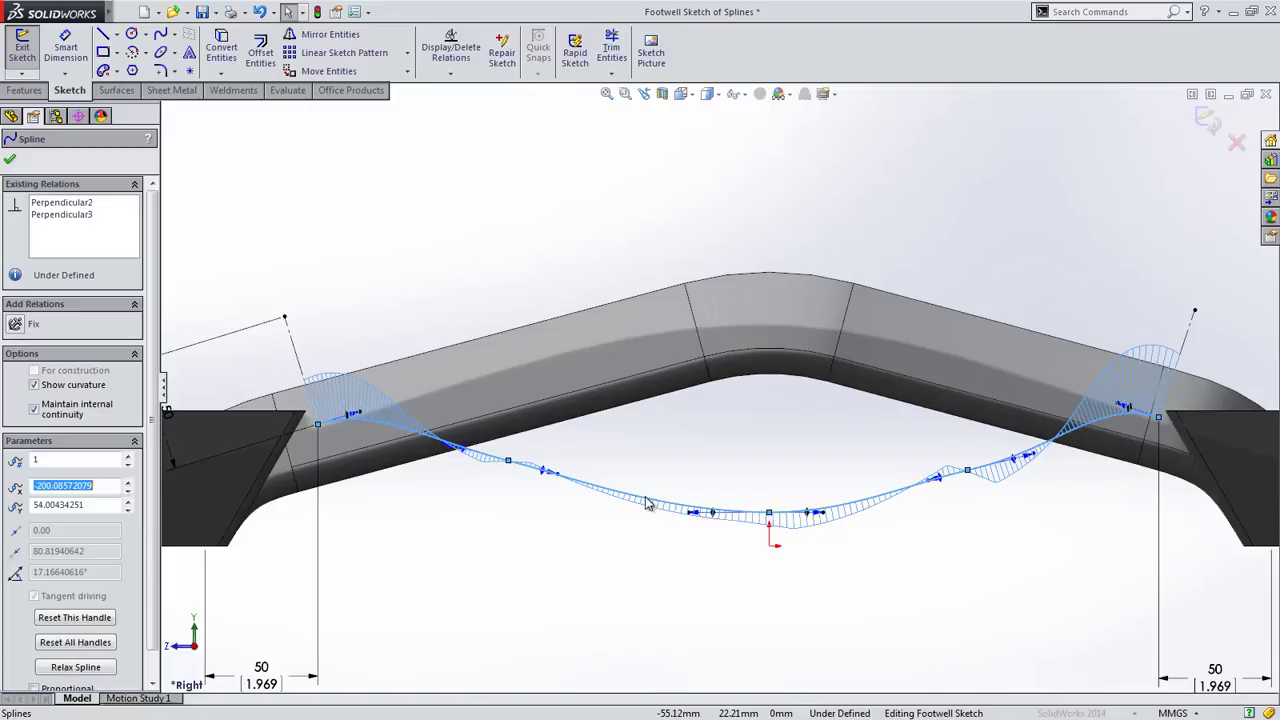
right_click(651, 508)
left_click(660, 516)
left_click(474, 517)
Sketch a style spline between the footwell spline's two endpoints with four intermediate control vertices, two raised near the ends and two level below the origin
key("s")
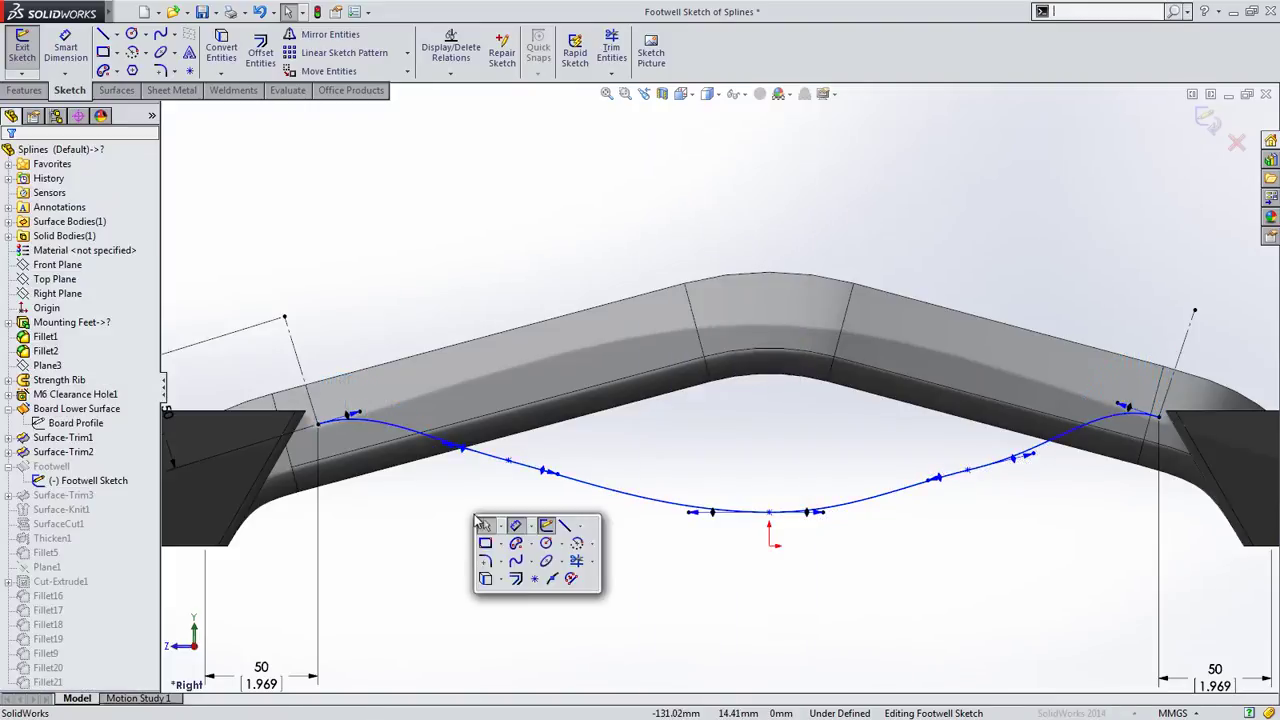
left_click(531, 561)
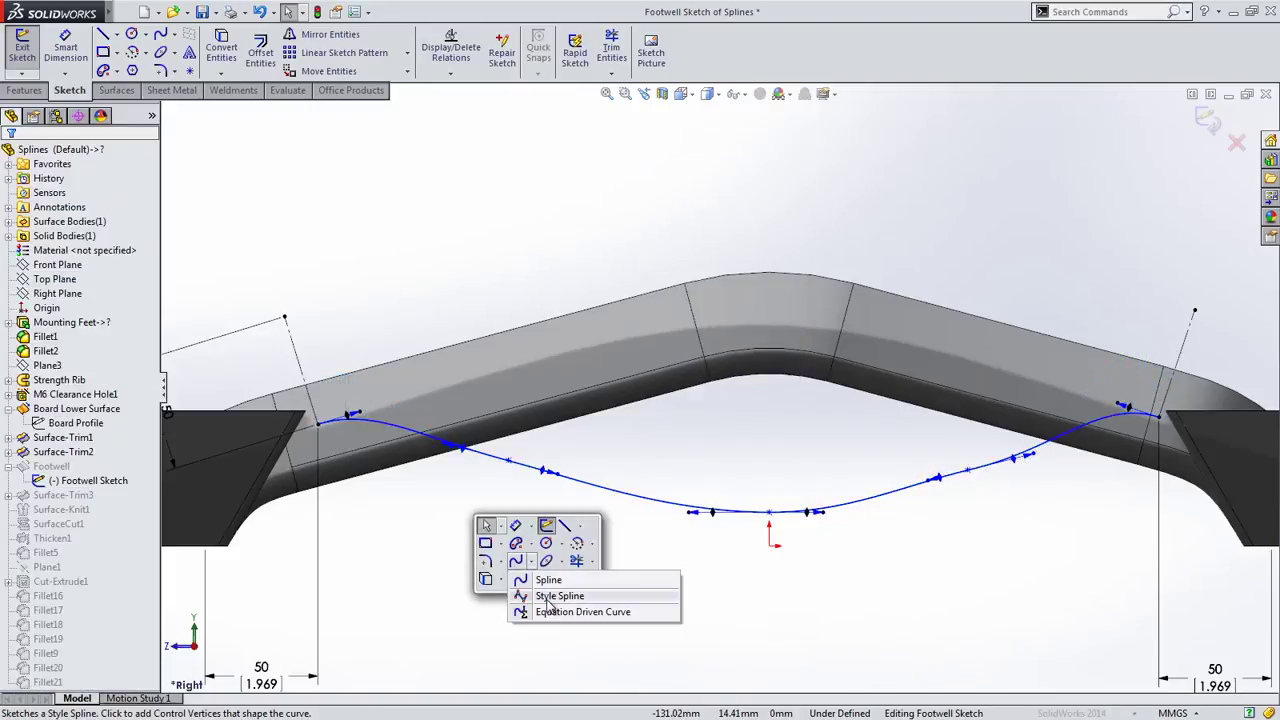
left_click(548, 600)
left_click(320, 424)
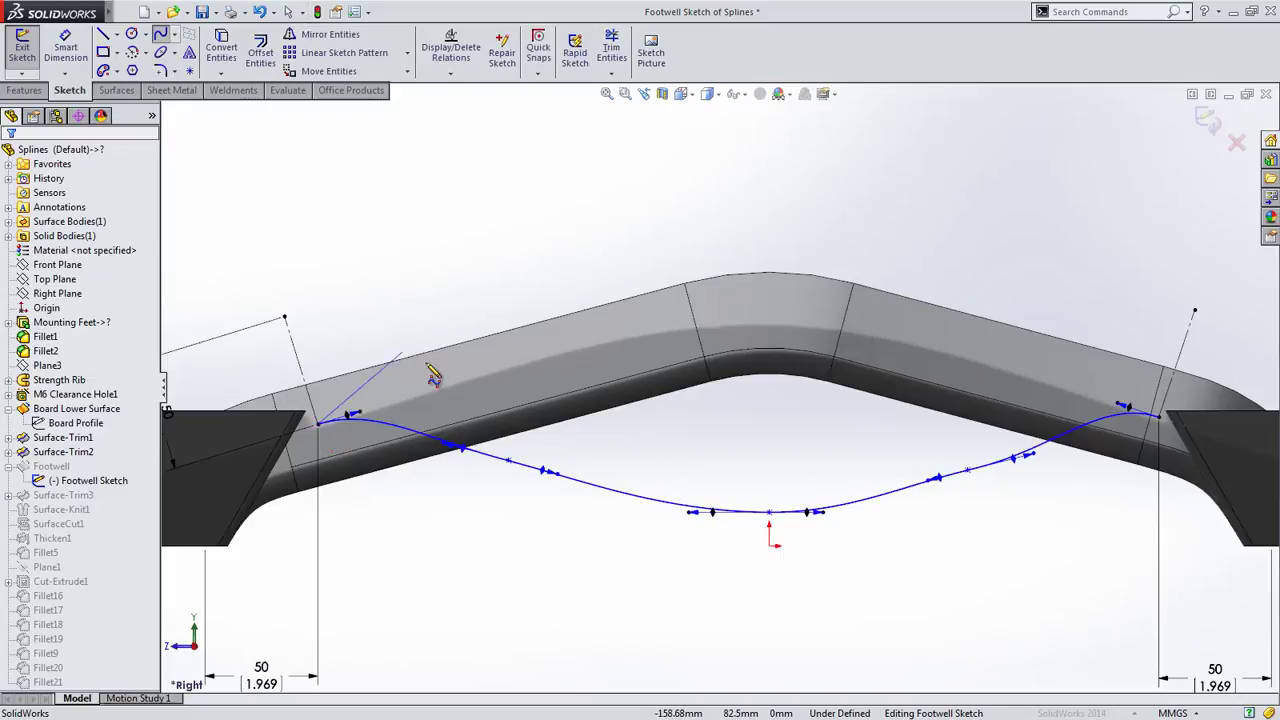
left_click(474, 358)
left_click(594, 571)
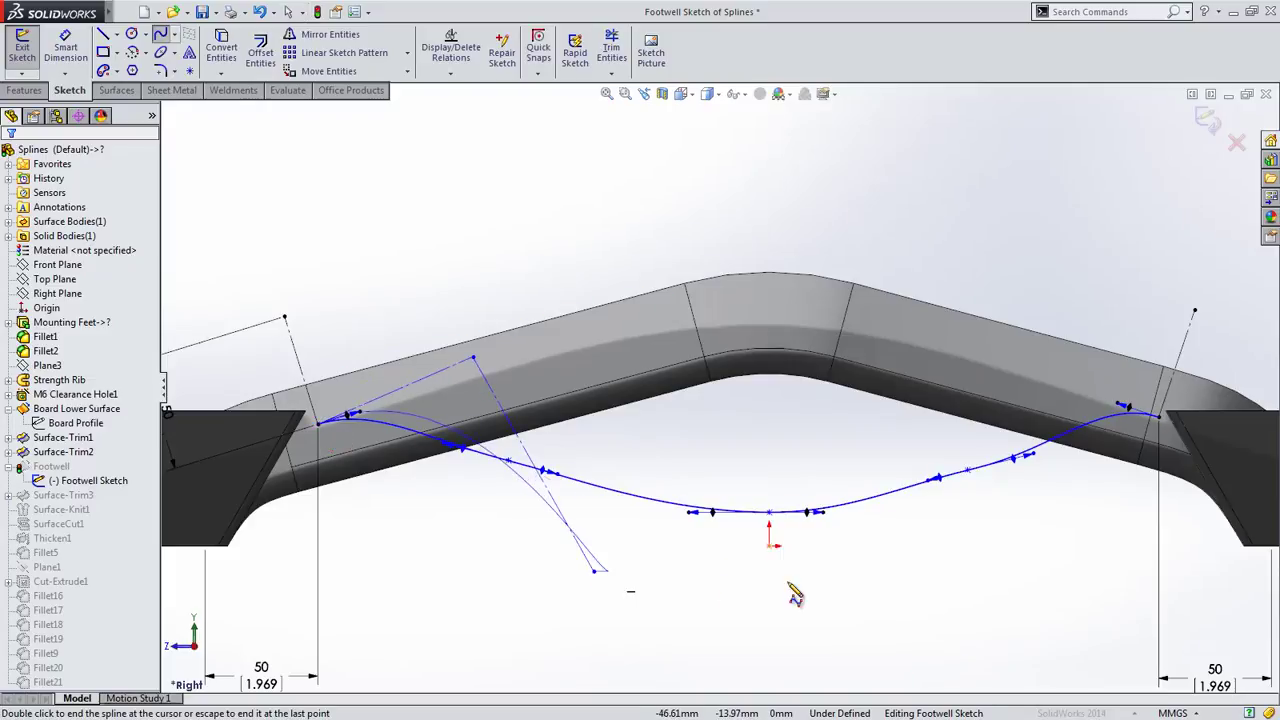
left_click(969, 571)
left_click(1065, 314)
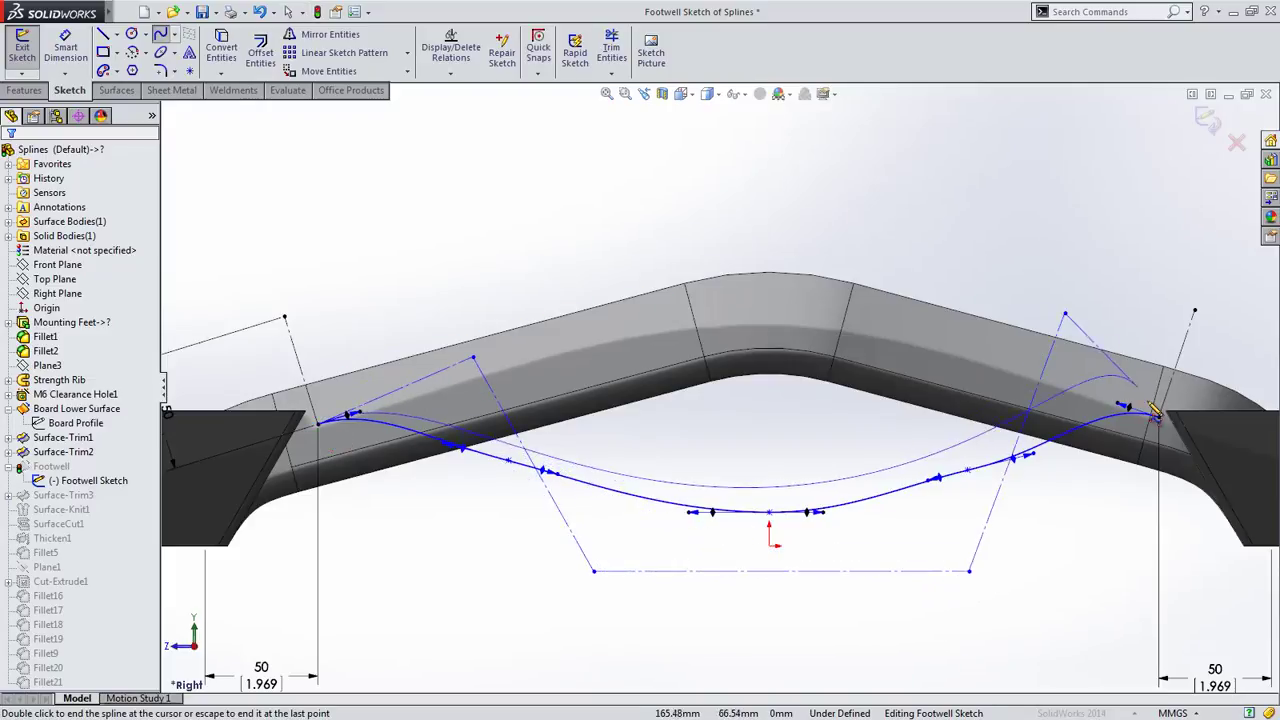
double_click(1160, 420)
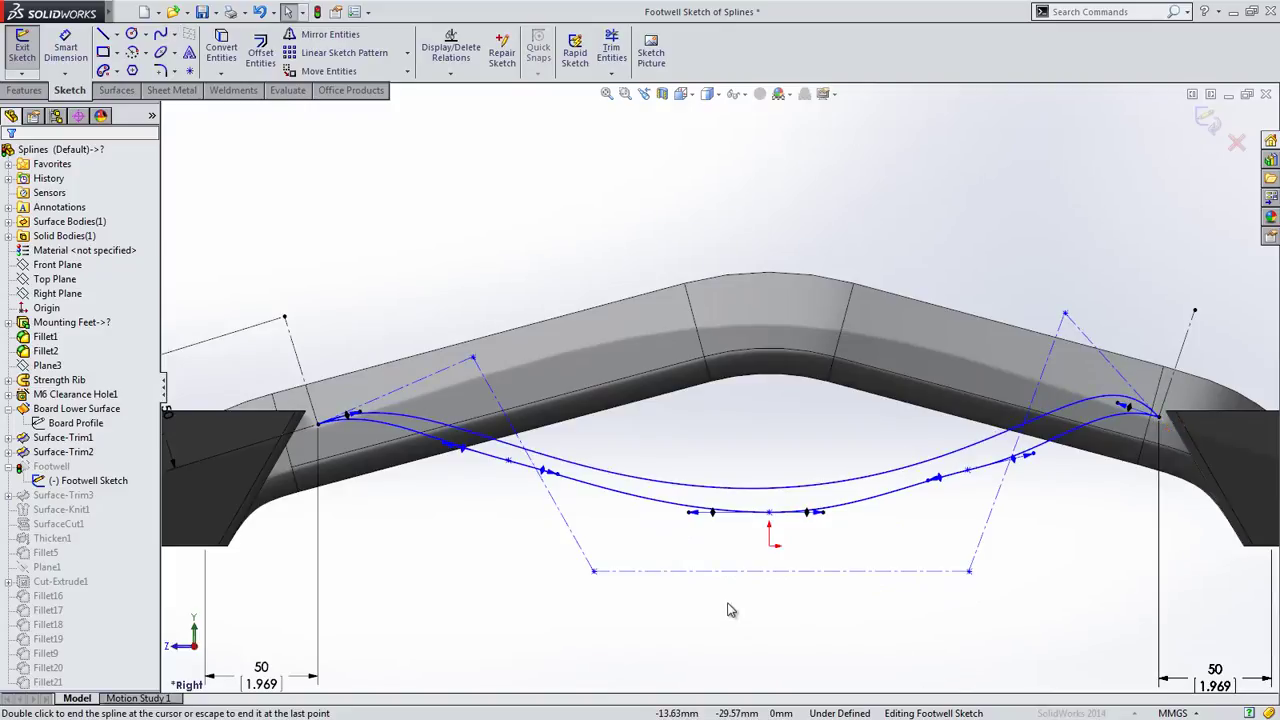
Make the style spline's lower control polygon line horizontal and its two long slanted polygon lines equal in length
left_click(708, 571)
left_click(739, 505)
left_click(1086, 577)
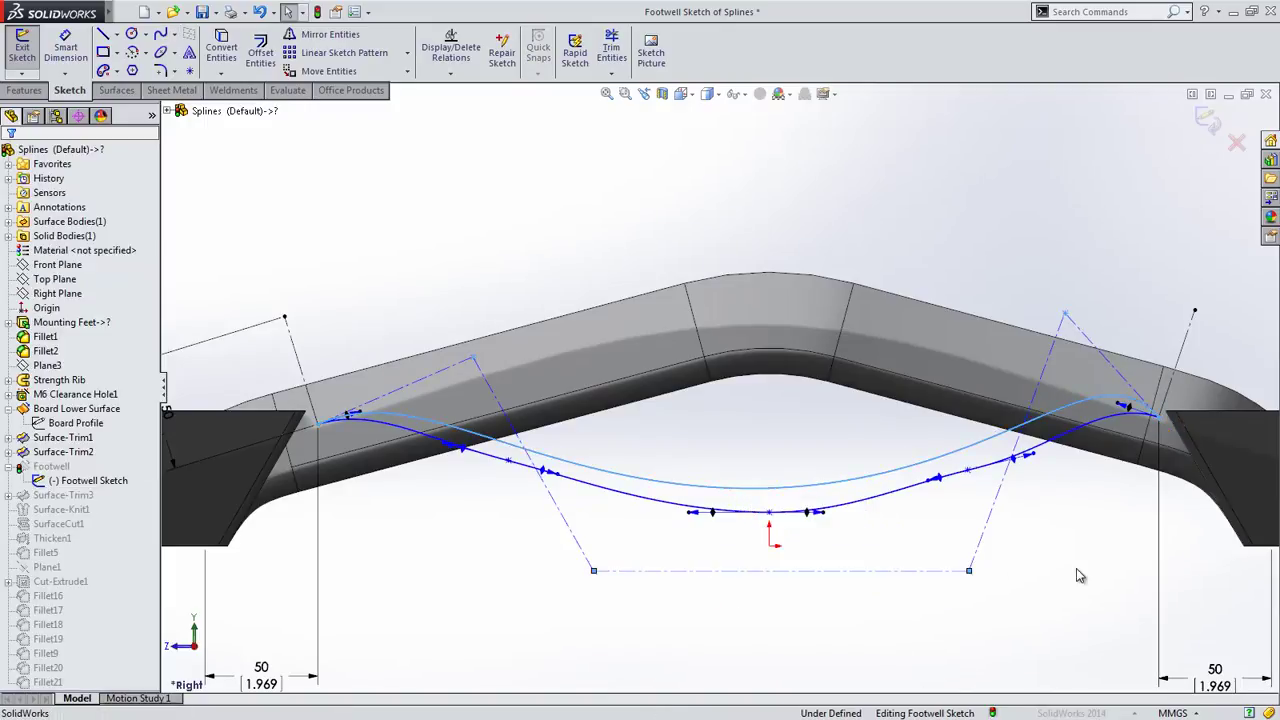
left_click_drag(605, 557, 598, 563)
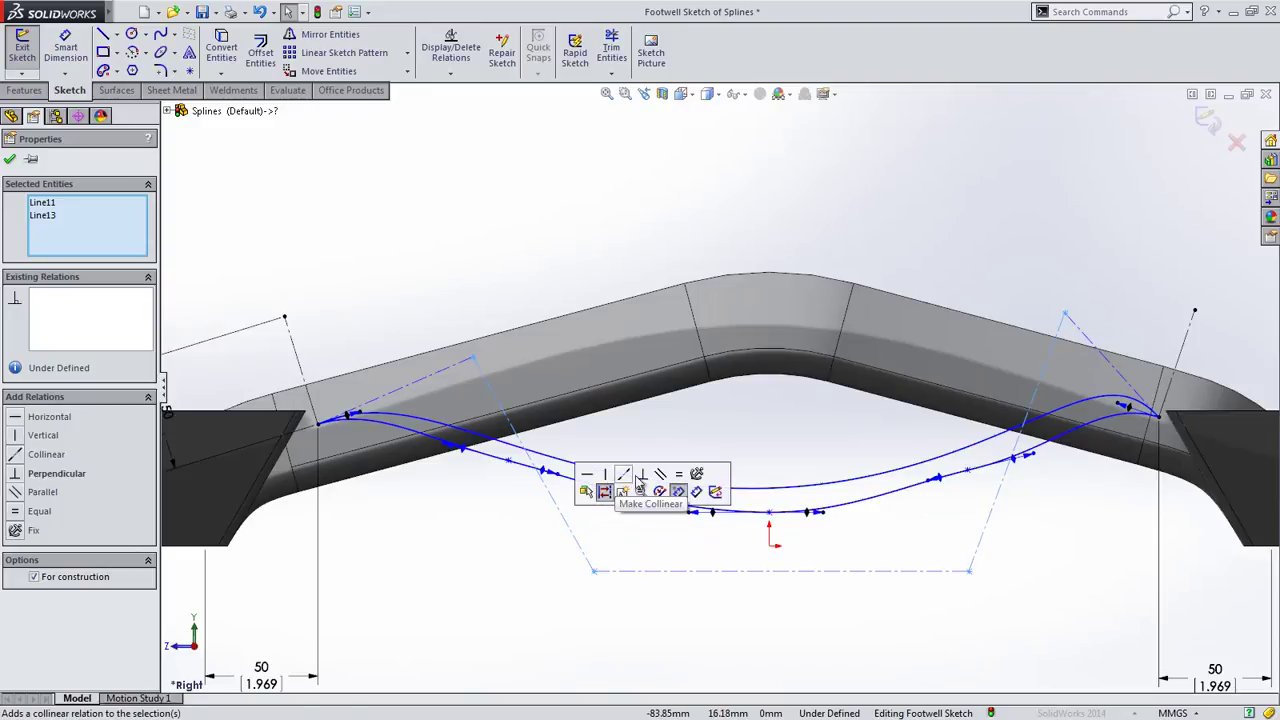
left_click(681, 479)
left_click(652, 538)
Dimension the horizontal control polygon line of the style spline as 160 mm
key("s")
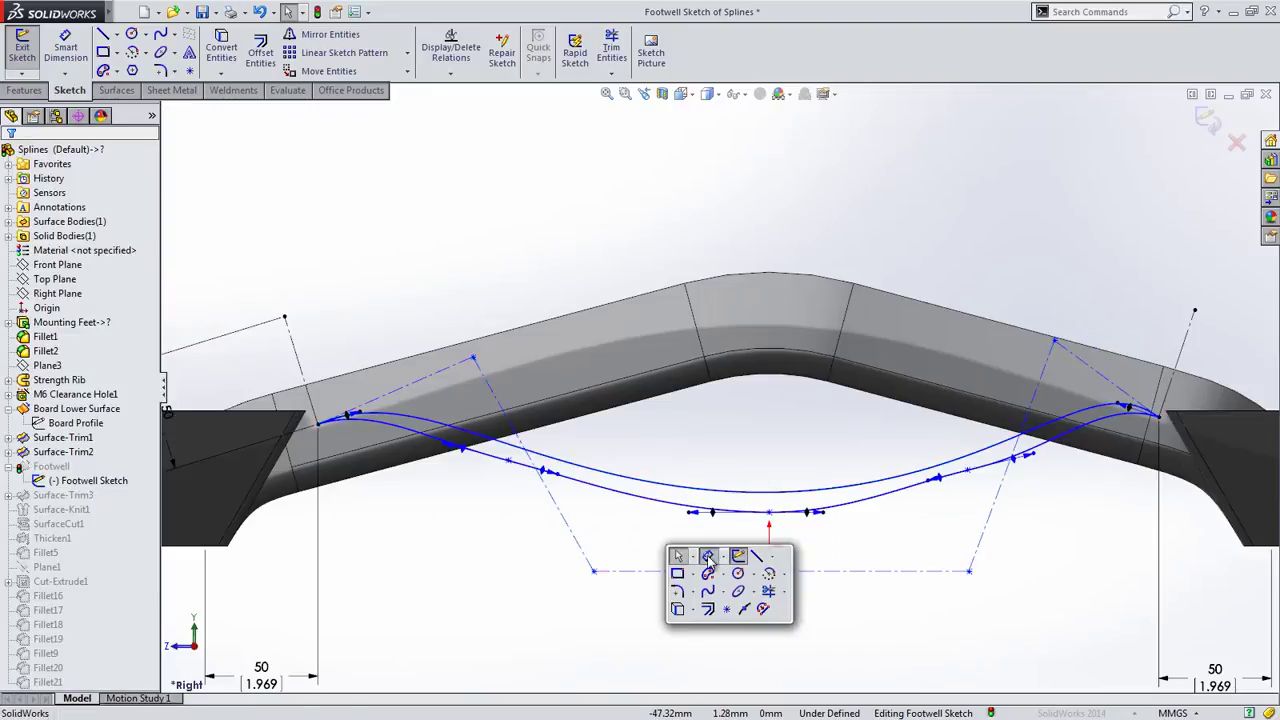
left_click(708, 558)
left_click(713, 571)
left_click(731, 632)
type("160")
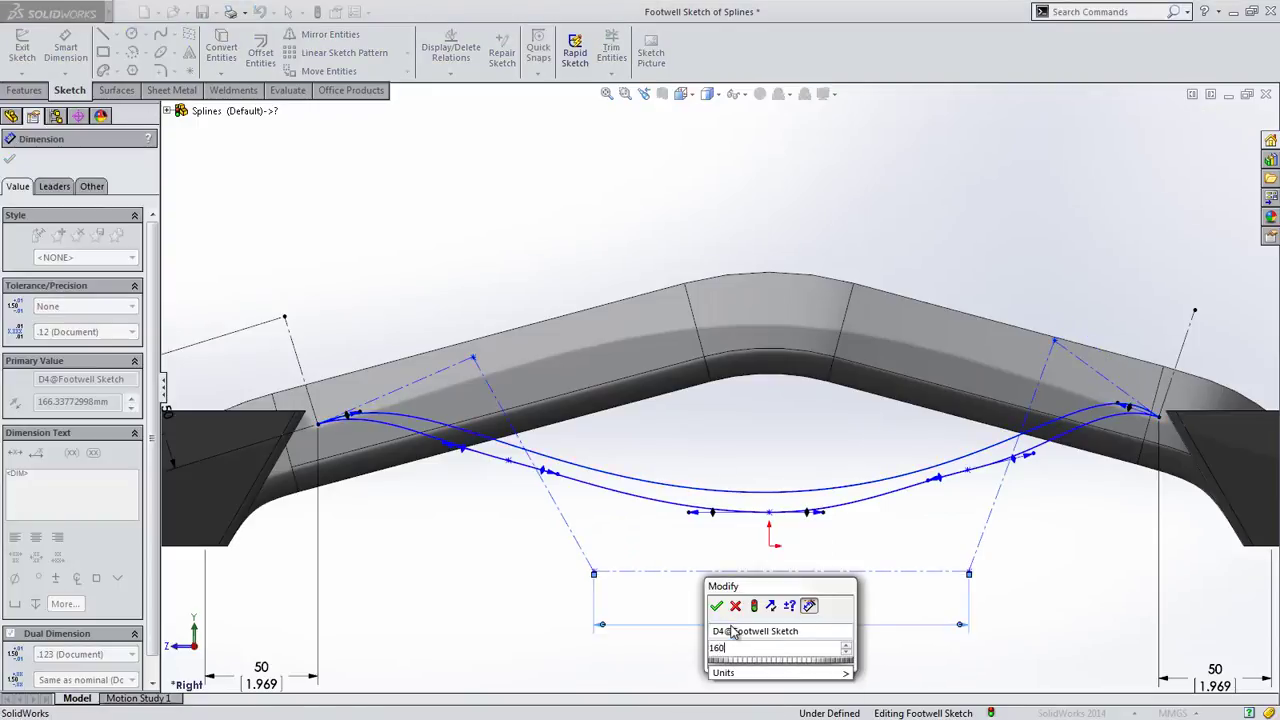
key("Return")
Dimension the vertical distance from the sketch origin to the horizontal control polygon line as 20 mm
left_click(769, 545)
left_click(770, 571)
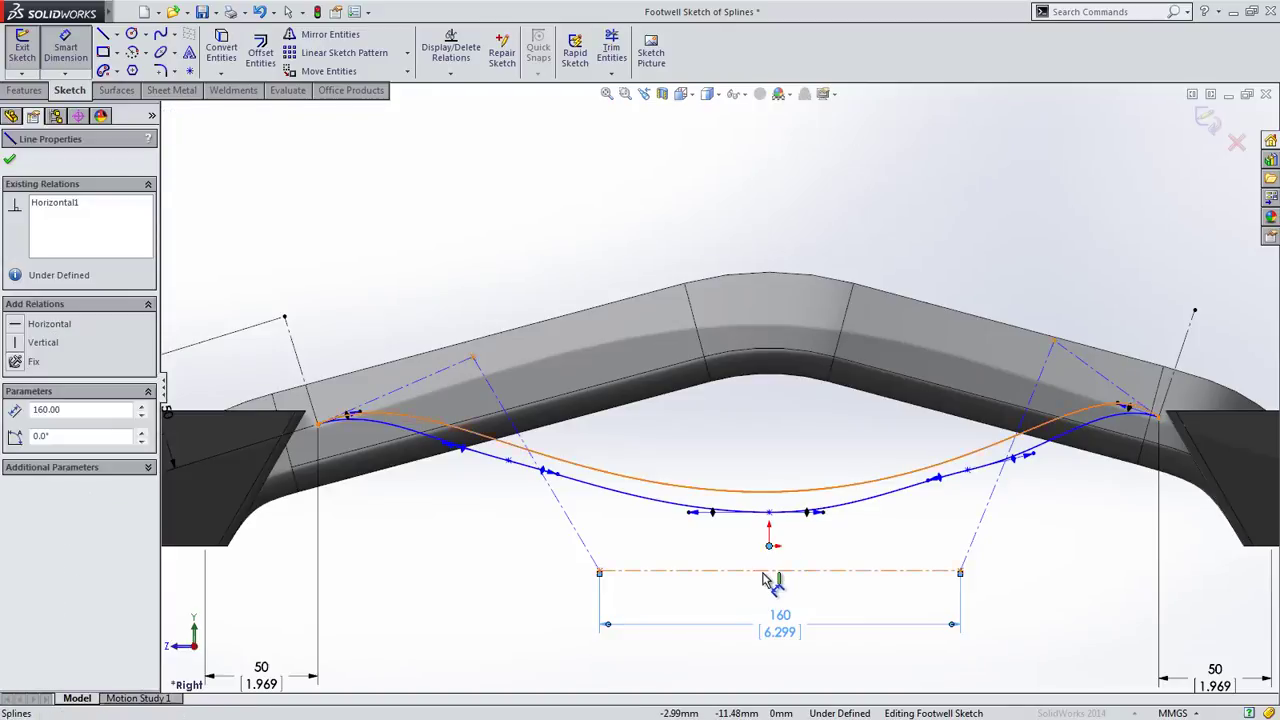
left_click(513, 565)
type("20")
key("Return")
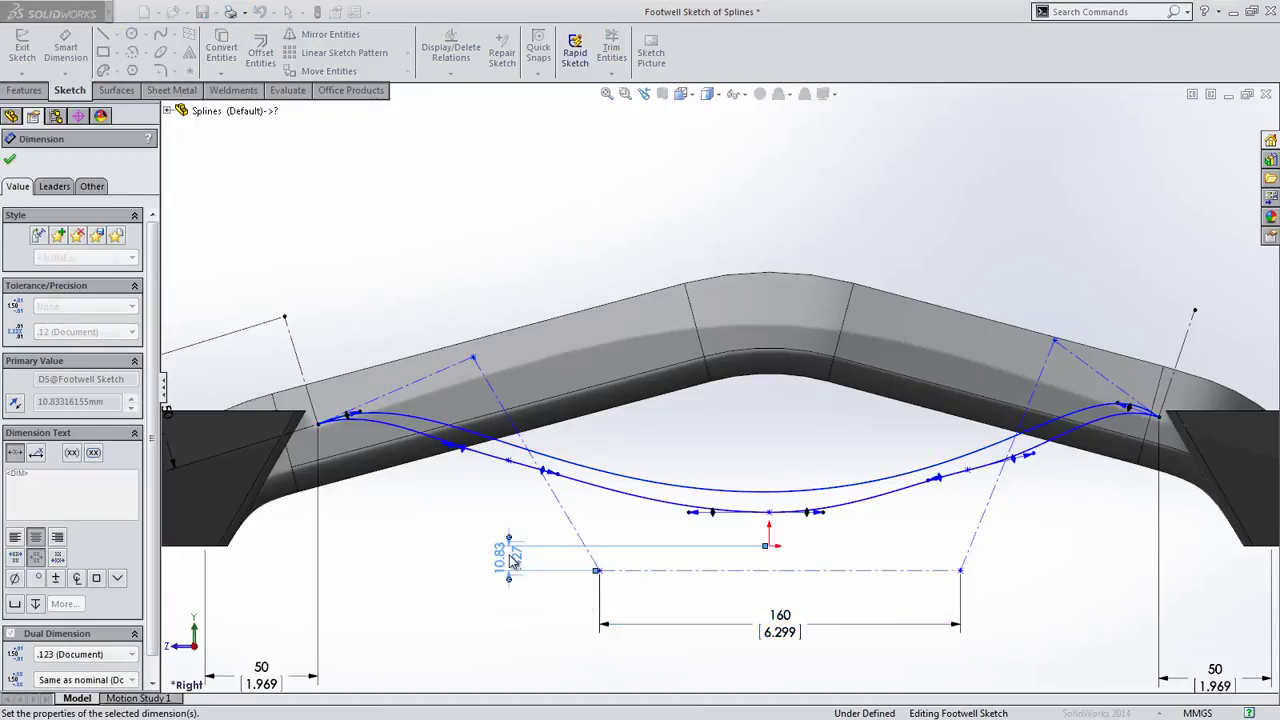
key("Escape")
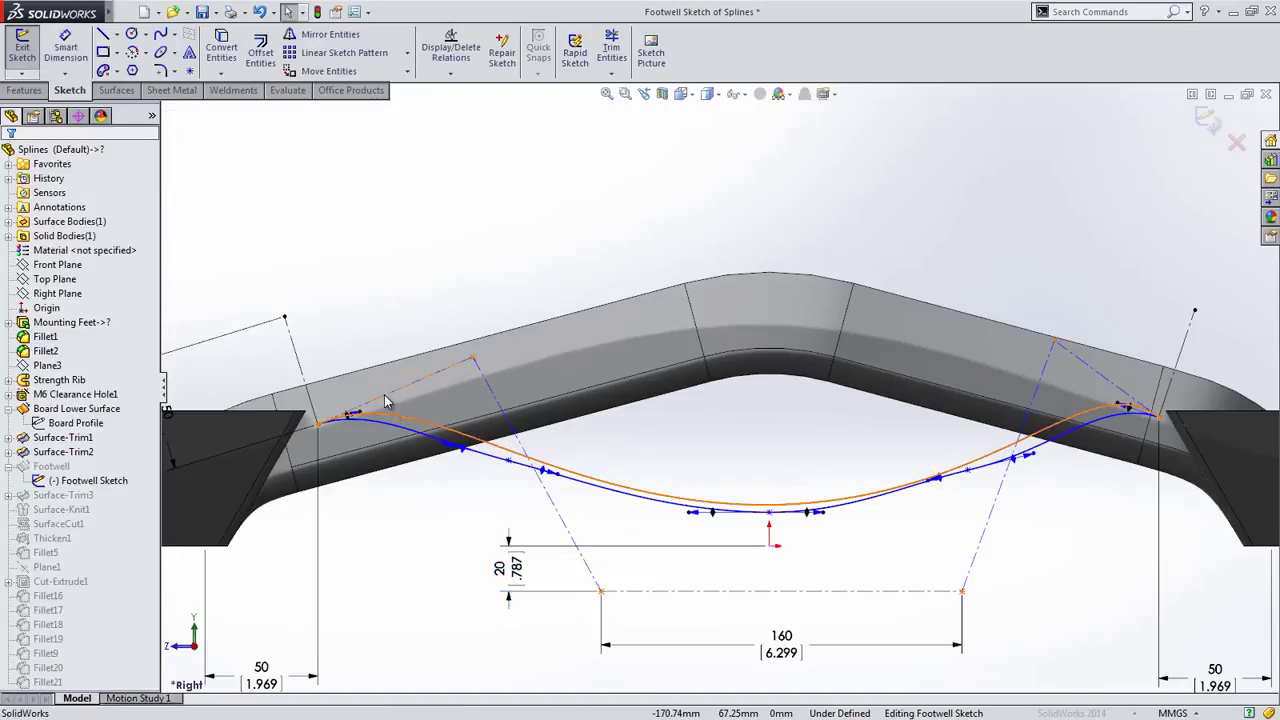
Make the left end control polygon line perpendicular and equal in length to the construction line at that endpoint
left_click(297, 363)
left_click(385, 394, "ctrl")
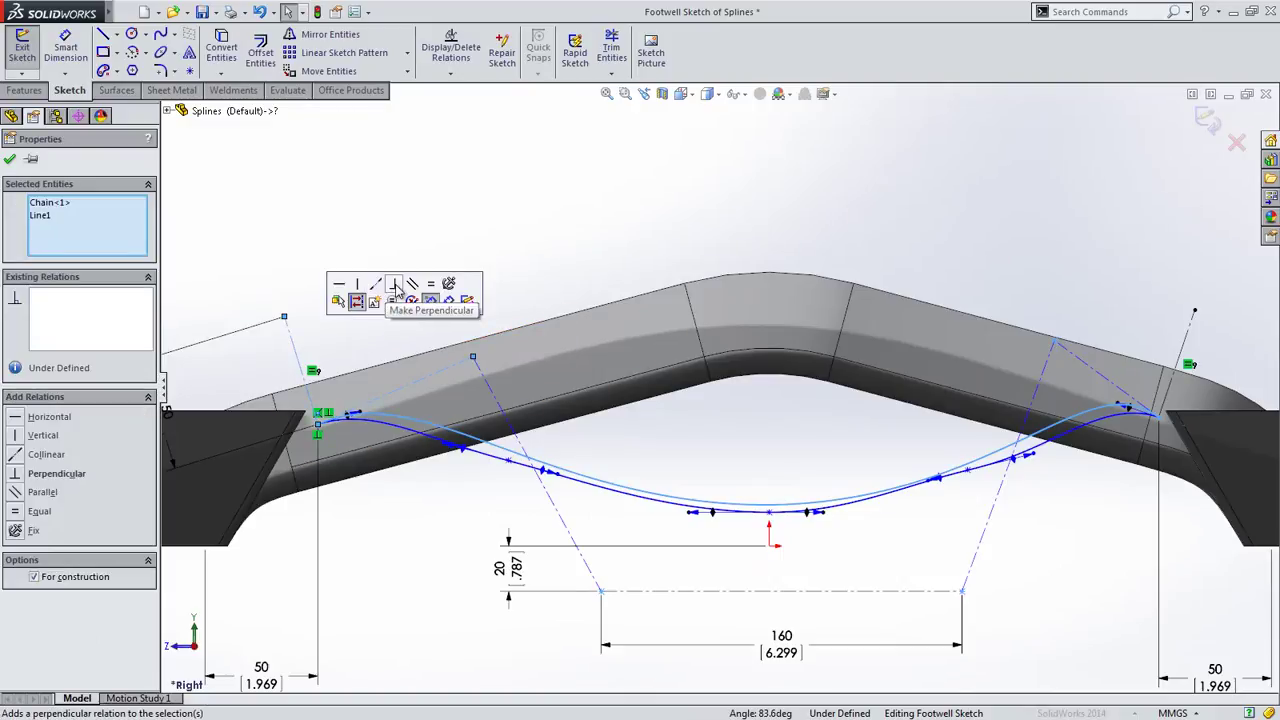
left_click(394, 284)
left_click(431, 287)
key("Escape")
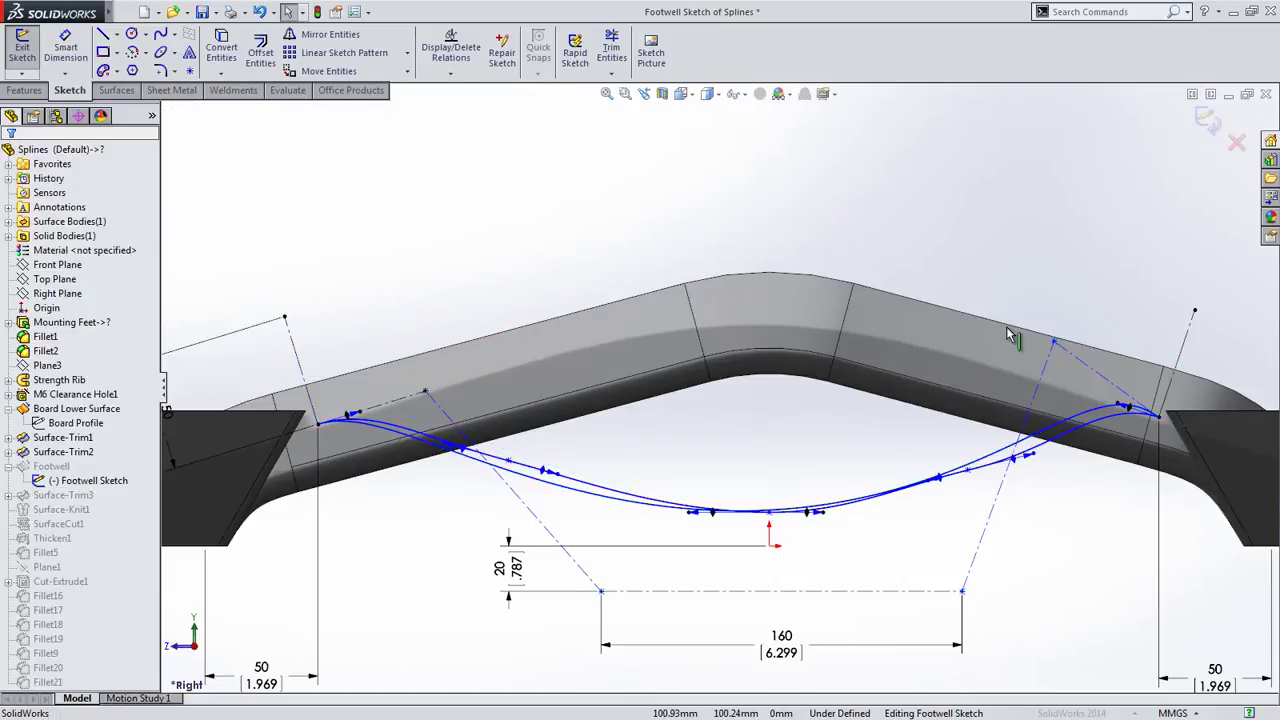
Make the right end control polygon line perpendicular and equal in length to its adjoining construction line
left_click(1118, 372)
left_click(1110, 406, "ctrl")
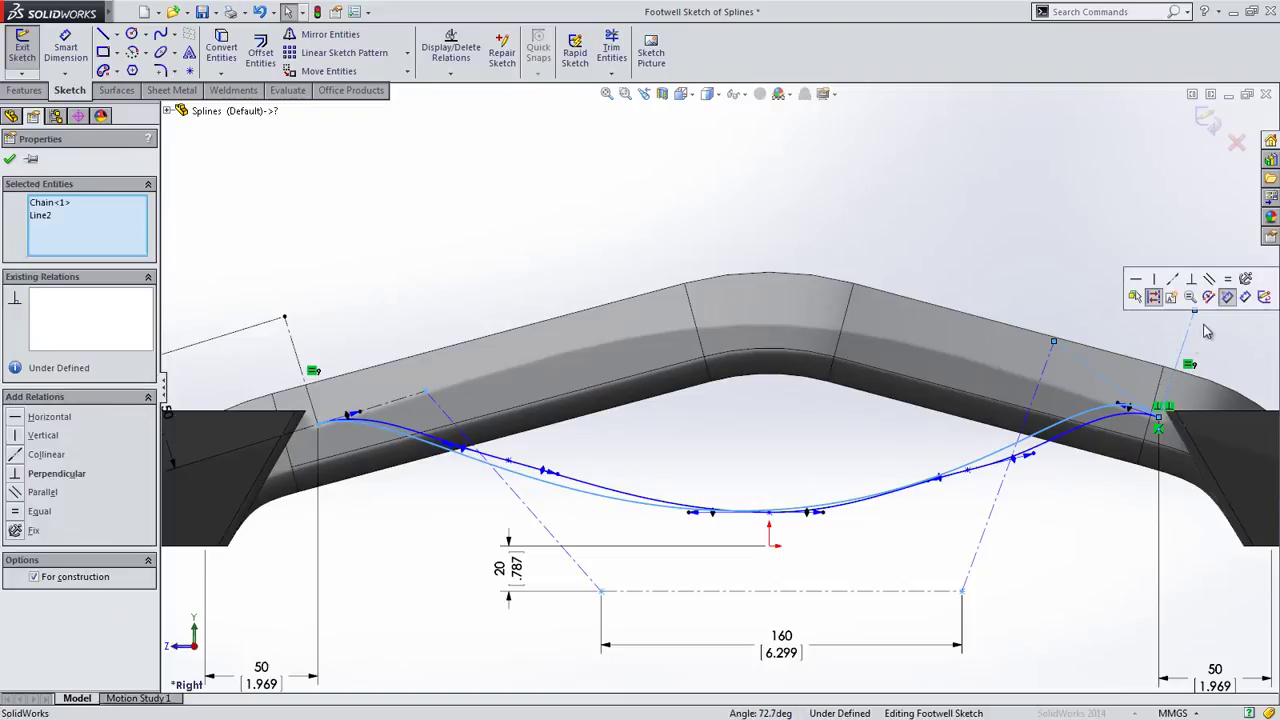
left_click(1199, 289)
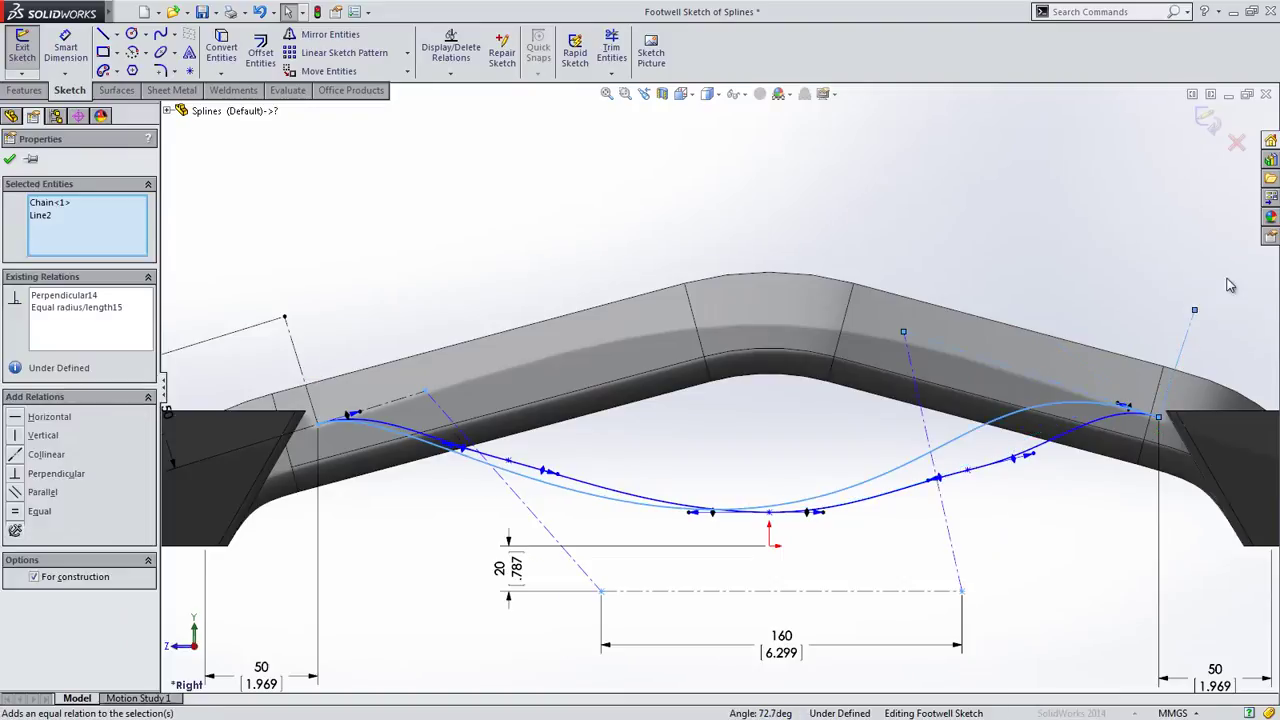
key("Escape")
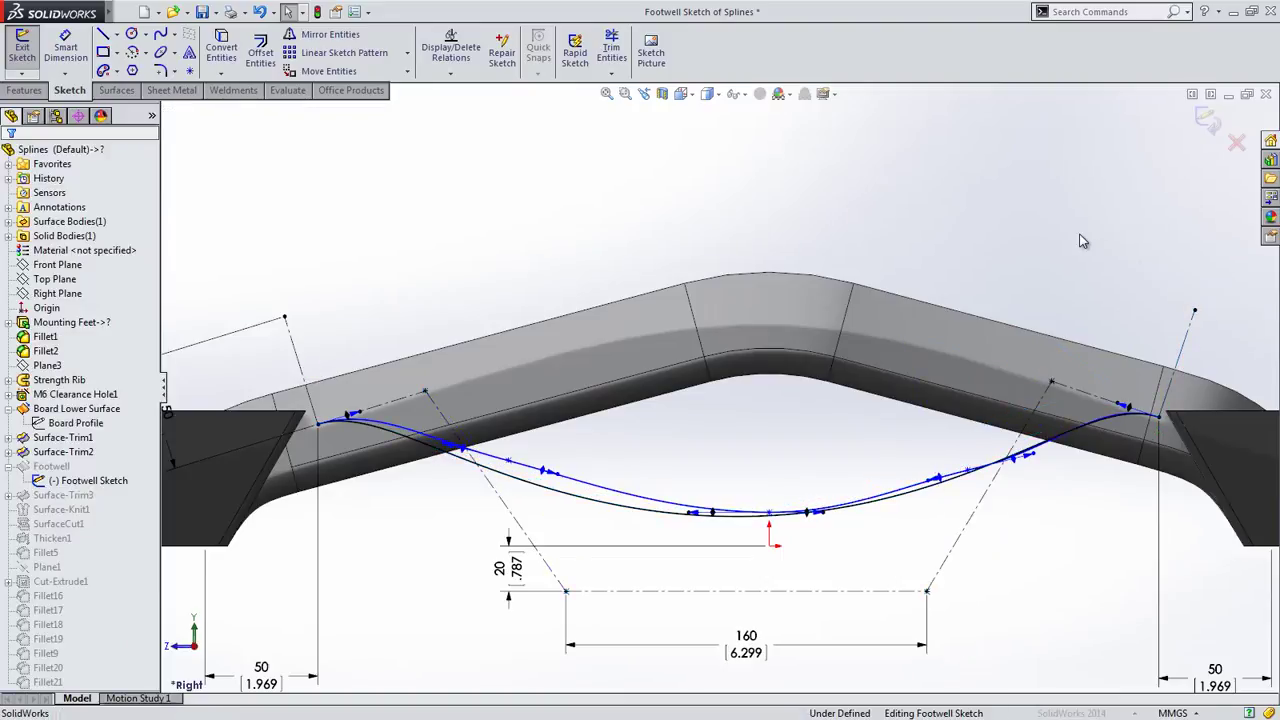
Show the style spline's curvature combs and replace the original footwell spline with the style spline, using the Delete option for the original
right_click(540, 490)
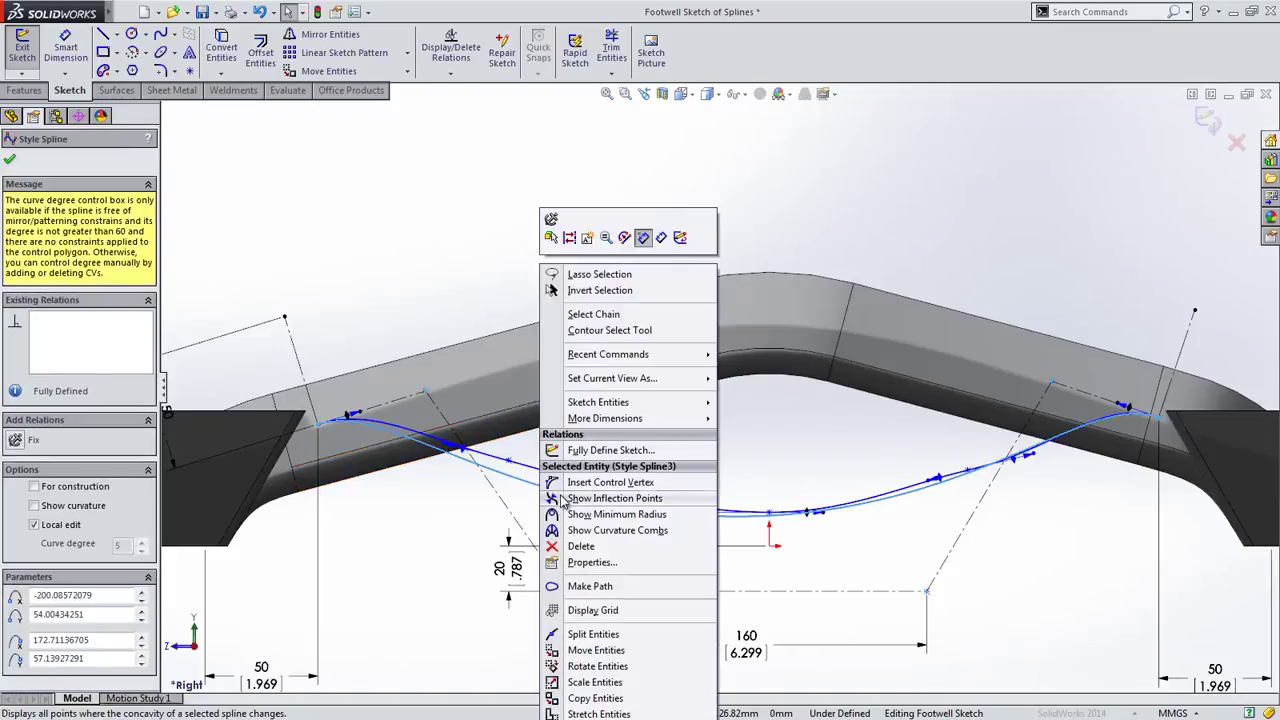
left_click(603, 530)
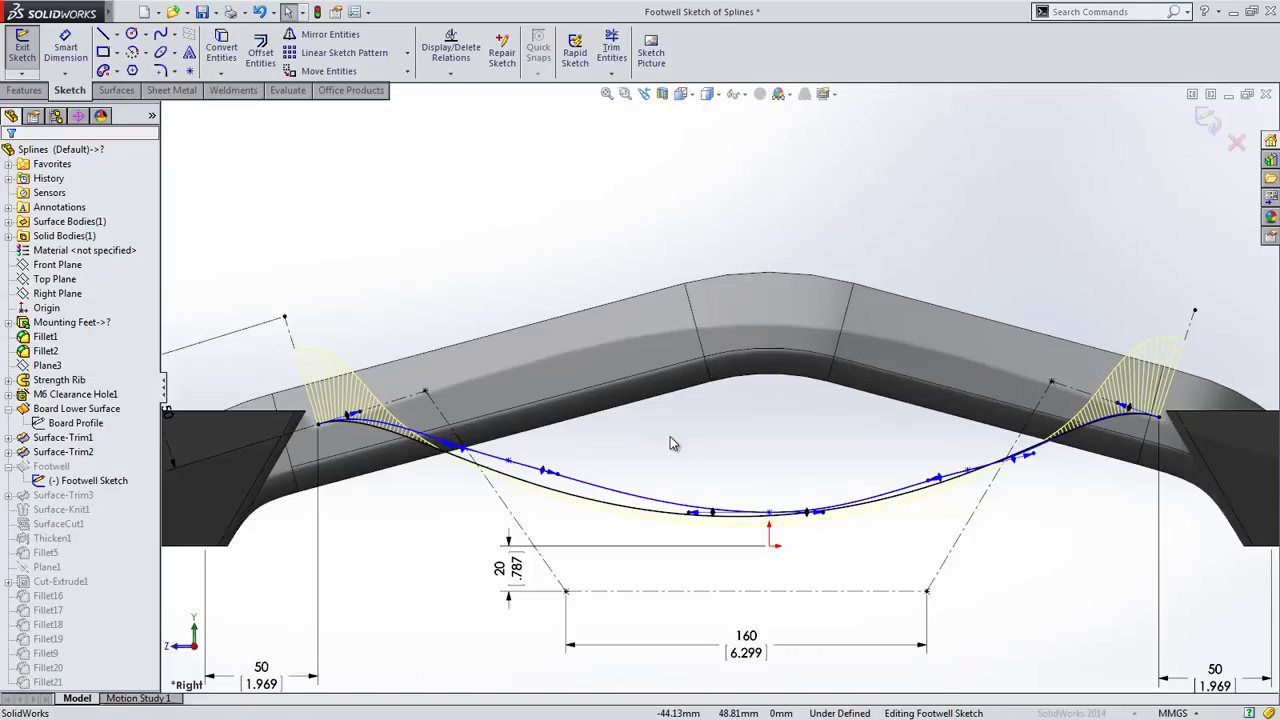
key("s")
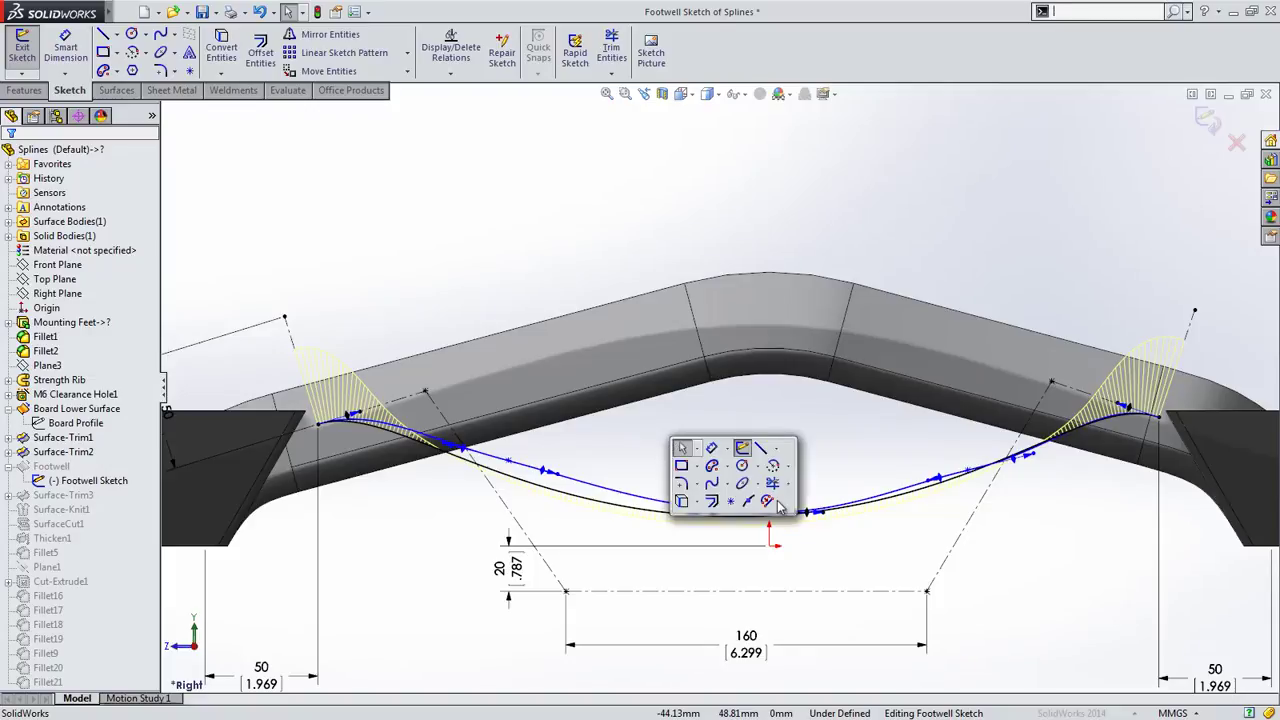
left_click(768, 501)
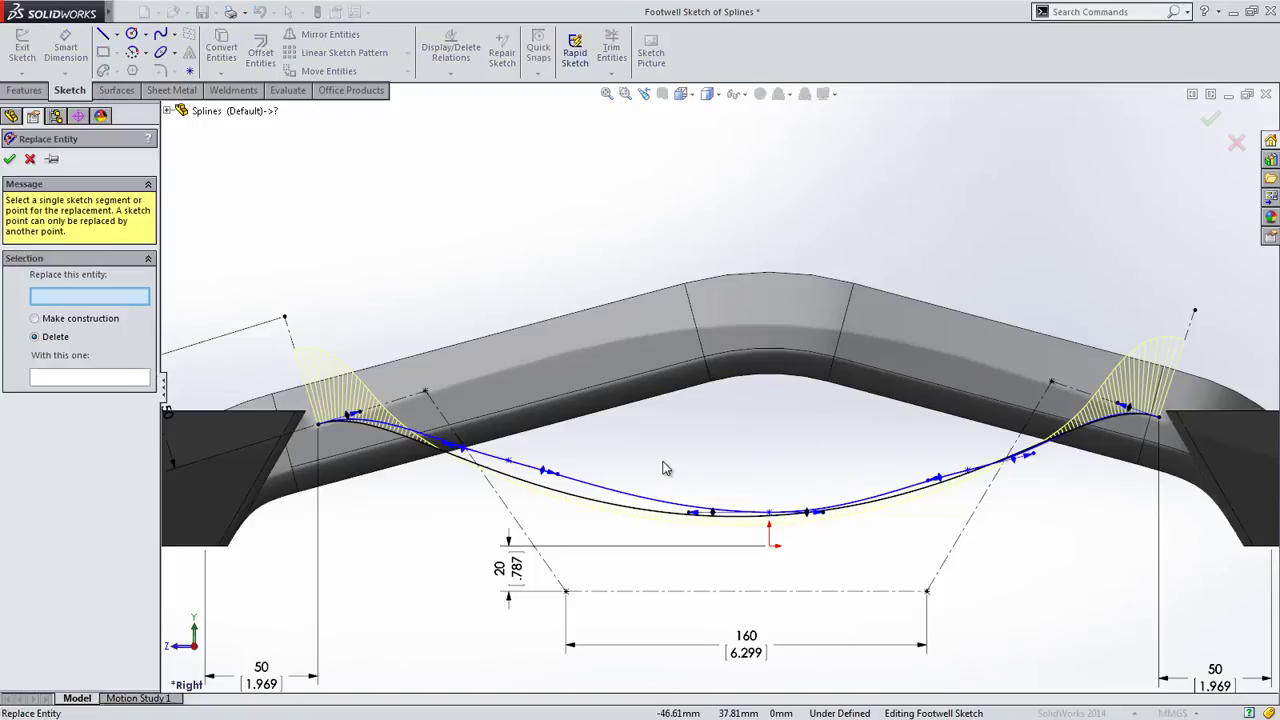
left_click(631, 500)
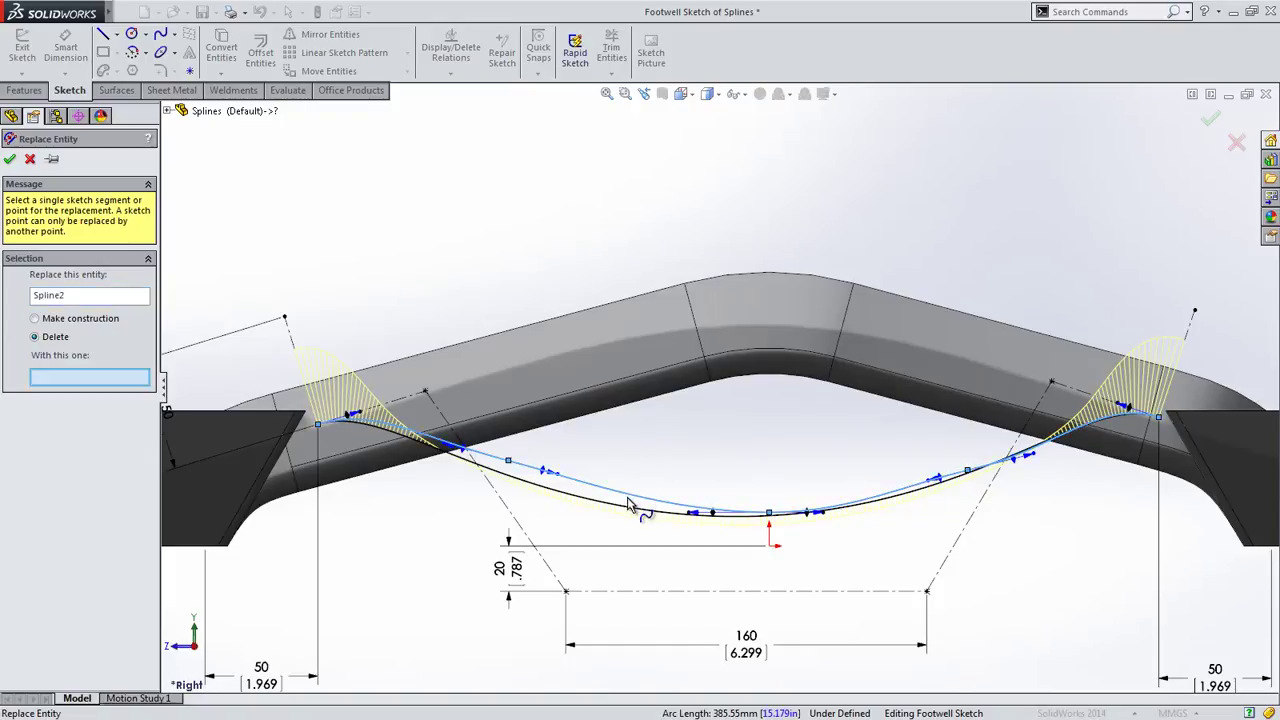
left_click(631, 504)
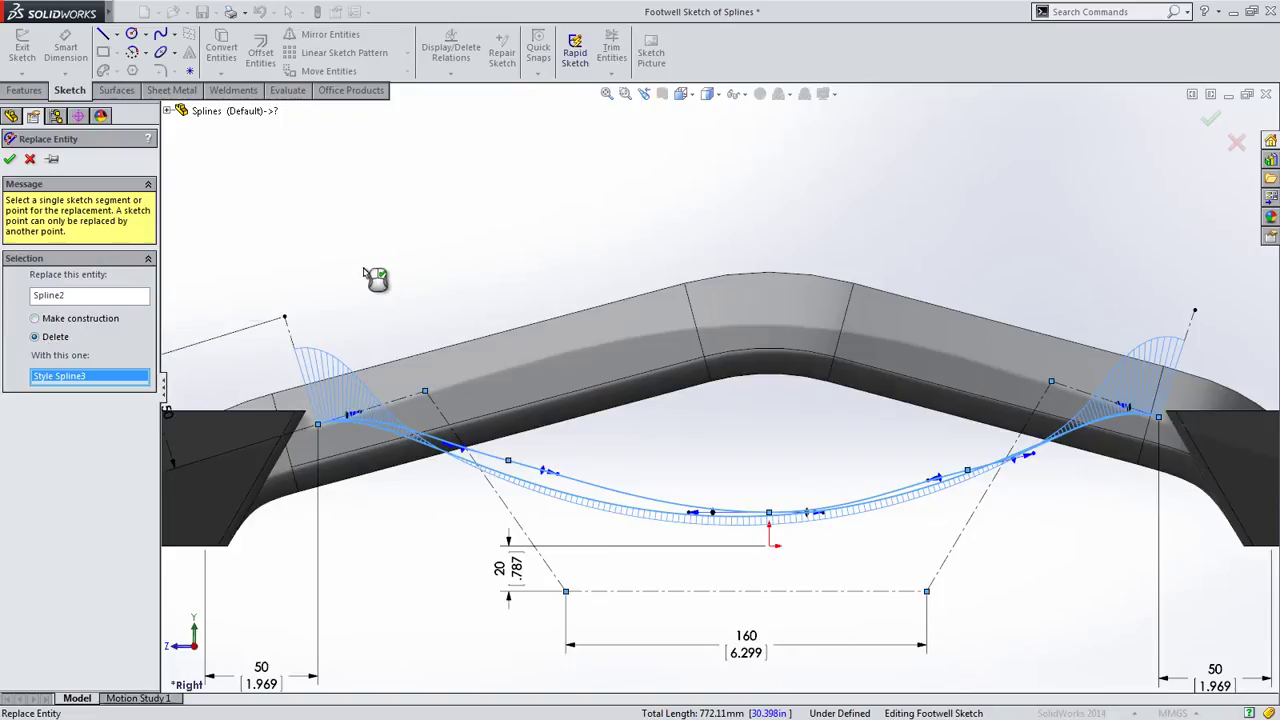
right_click(398, 267)
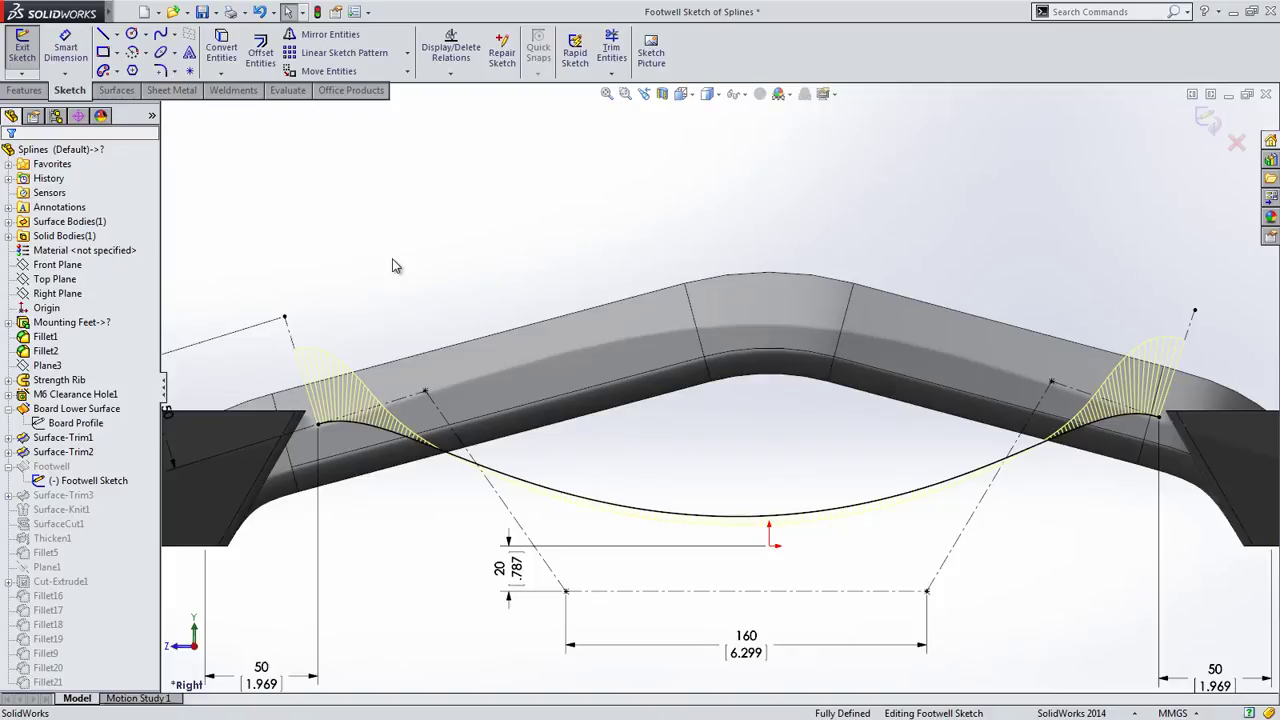
Rebuild the part with the new footwell profile and examine the reshaped deck in 3D
key("ctrl+b")
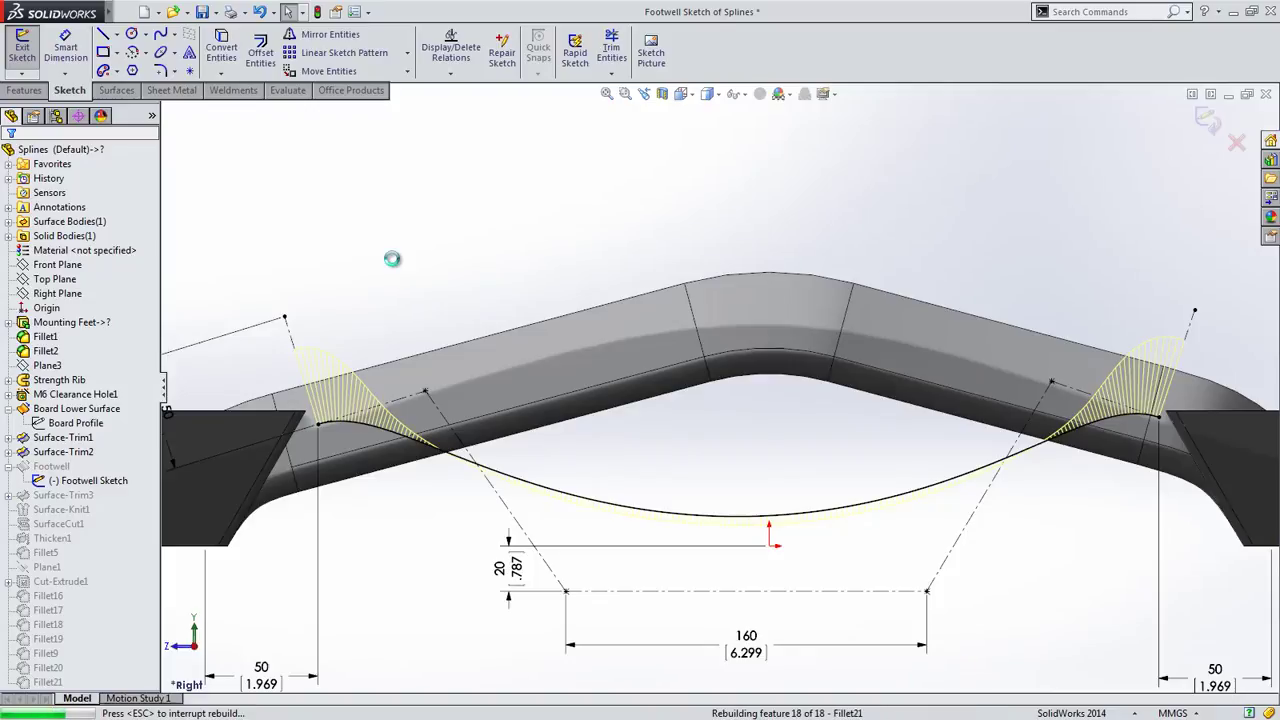
middle_click_drag(377, 270, 417, 314)
scroll(433, 294, "down", 3)
scroll(455, 360, "up", 6)
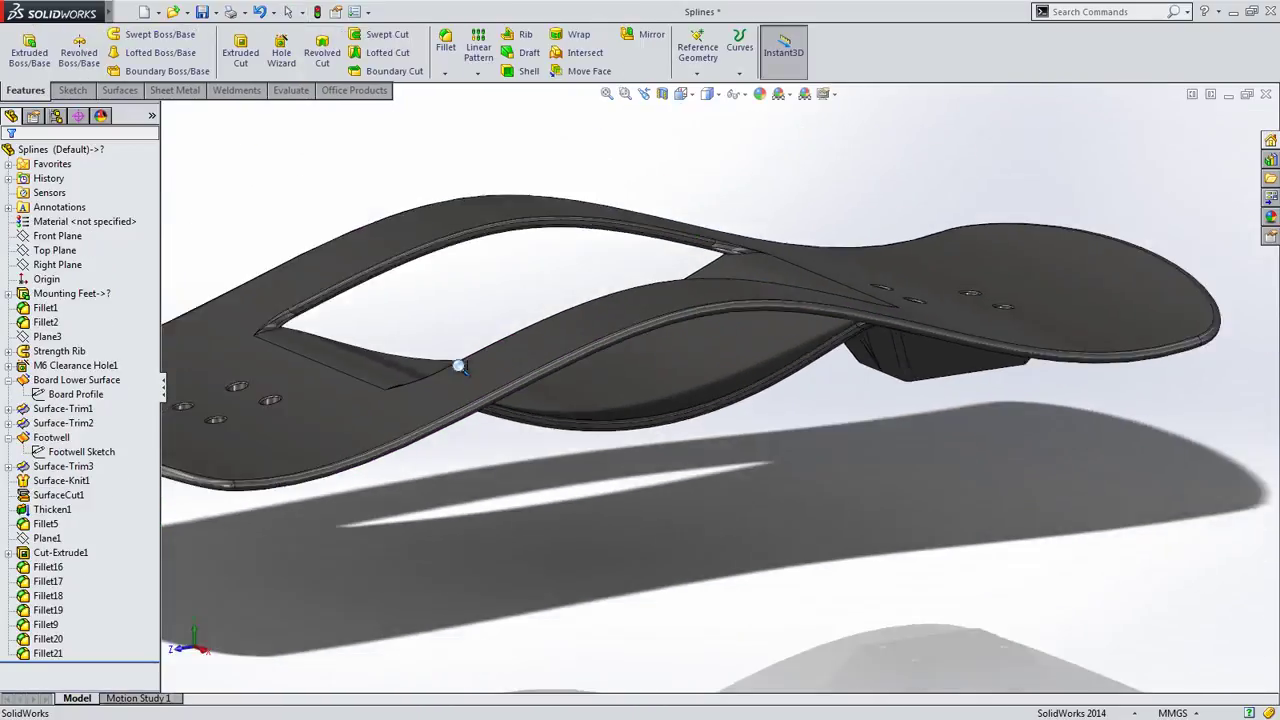
mouse_move(458, 379)
middle_mouse_down()
mouse_move(506, 414)
mouse_move(446, 371)
middle_mouse_up()
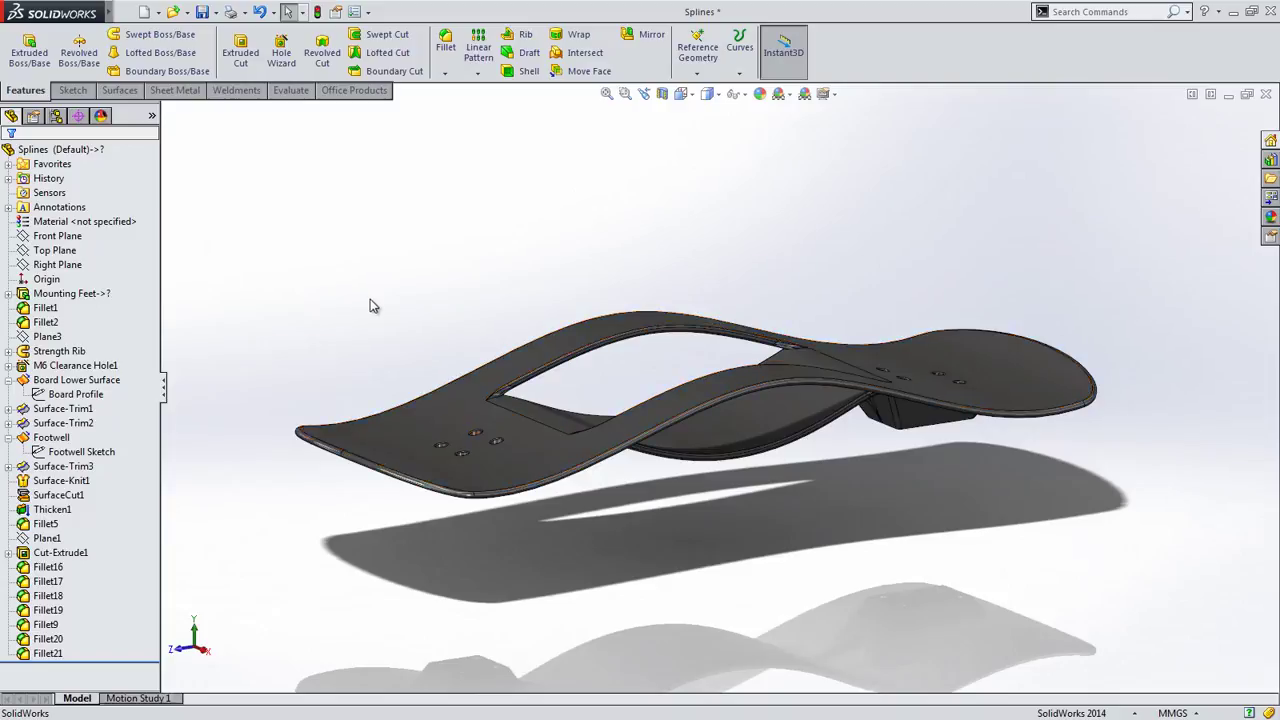